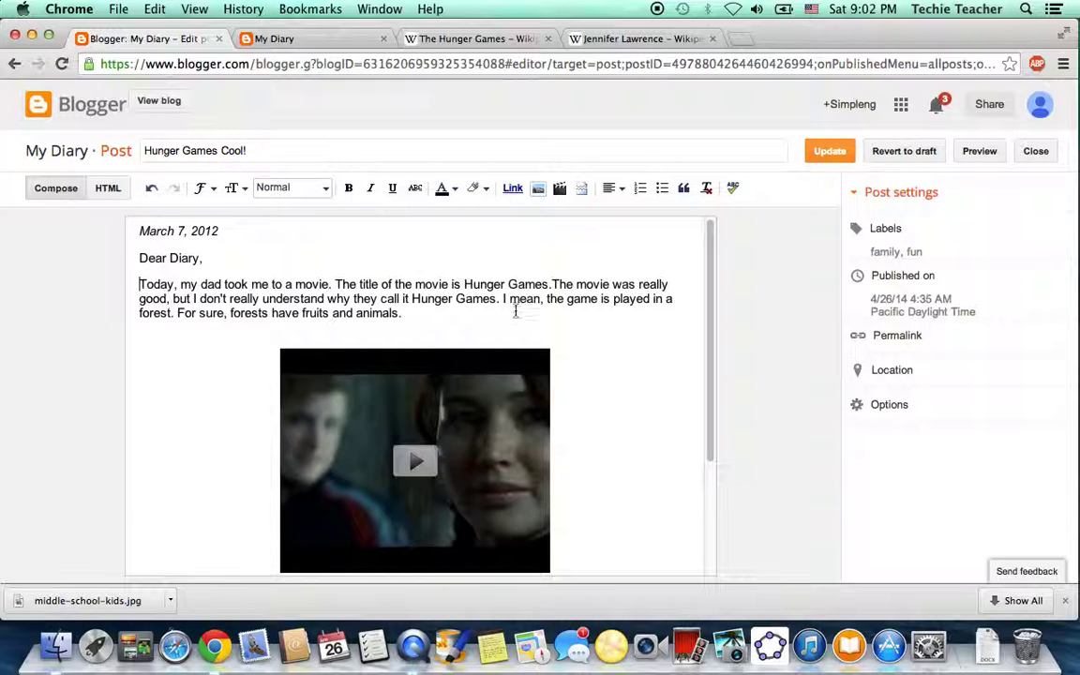
Review the diary post for words to link, highlighting "Hunger Games", "Jennifer Lawrence" and "fight" in the text.
{"action": "scroll", "coordinate": [515, 313], "scroll_direction": "down", "scroll_amount": 3}
{"action": "scroll", "coordinate": [514, 313], "scroll_direction": "up", "scroll_amount": 2}
{"action": "left_click", "coordinate": [462, 271]}
{"action": "left_click_drag", "start_coordinate": [462, 271], "coordinate": [547, 271]}
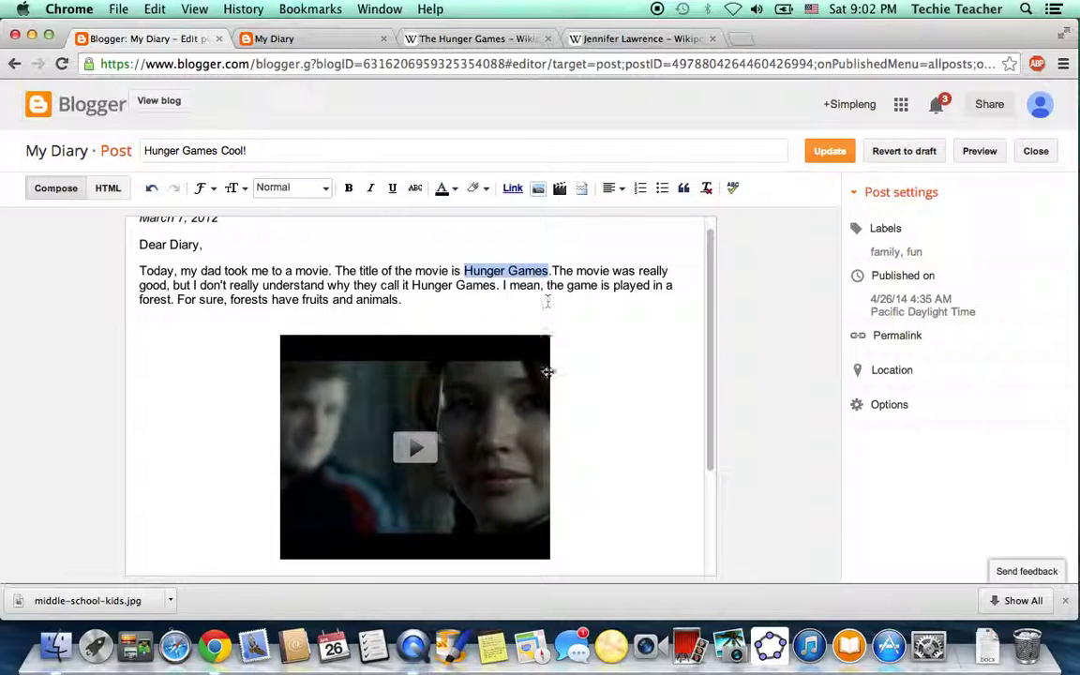
{"action": "scroll", "coordinate": [549, 375], "scroll_direction": "down", "scroll_amount": 3}
{"action": "scroll", "coordinate": [549, 377], "scroll_direction": "down", "scroll_amount": 1}
{"action": "left_click_drag", "start_coordinate": [228, 433], "coordinate": [326, 433]}
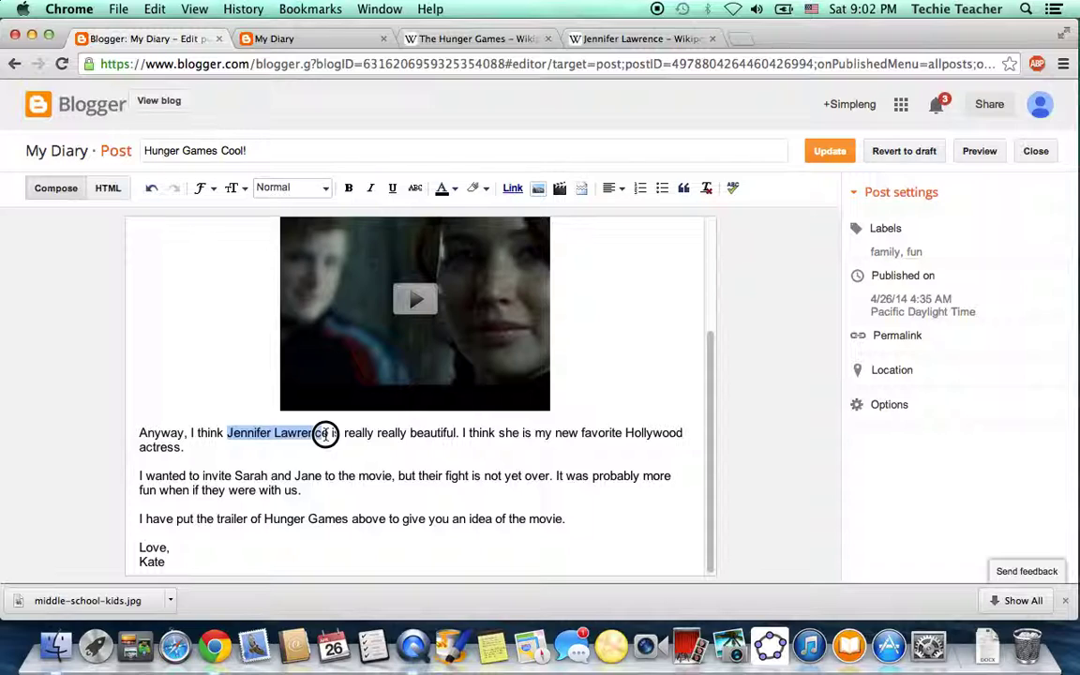
{"action": "scroll", "coordinate": [660, 316], "scroll_direction": "up", "scroll_amount": 5}
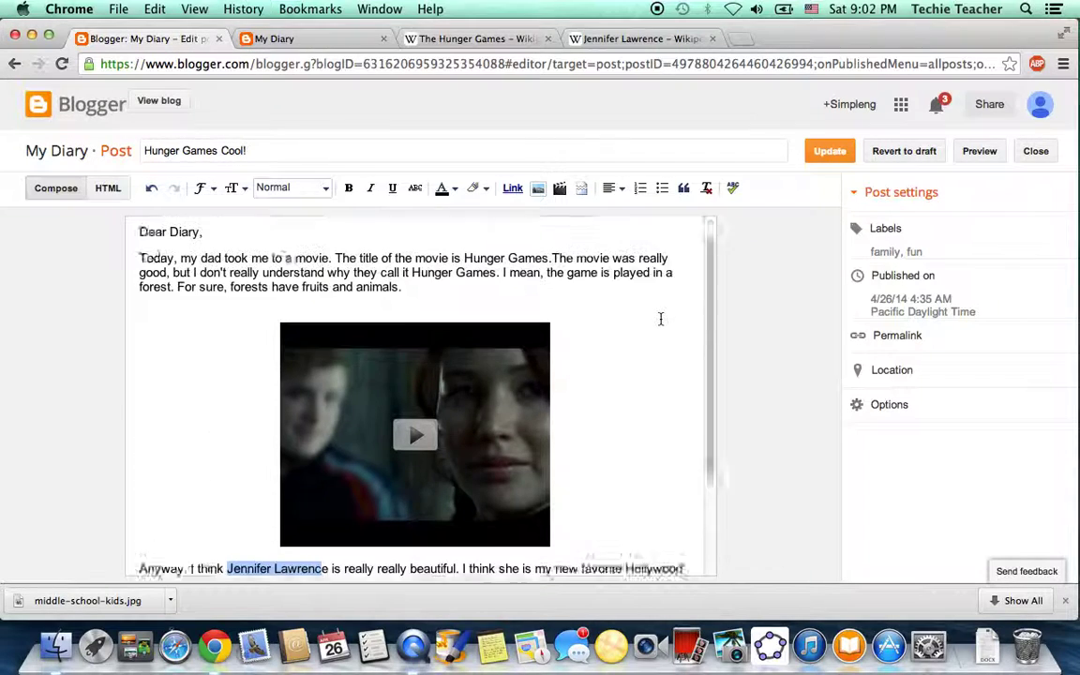
{"action": "scroll", "coordinate": [659, 314], "scroll_direction": "down", "scroll_amount": 4}
{"action": "scroll", "coordinate": [659, 314], "scroll_direction": "down", "scroll_amount": 1}
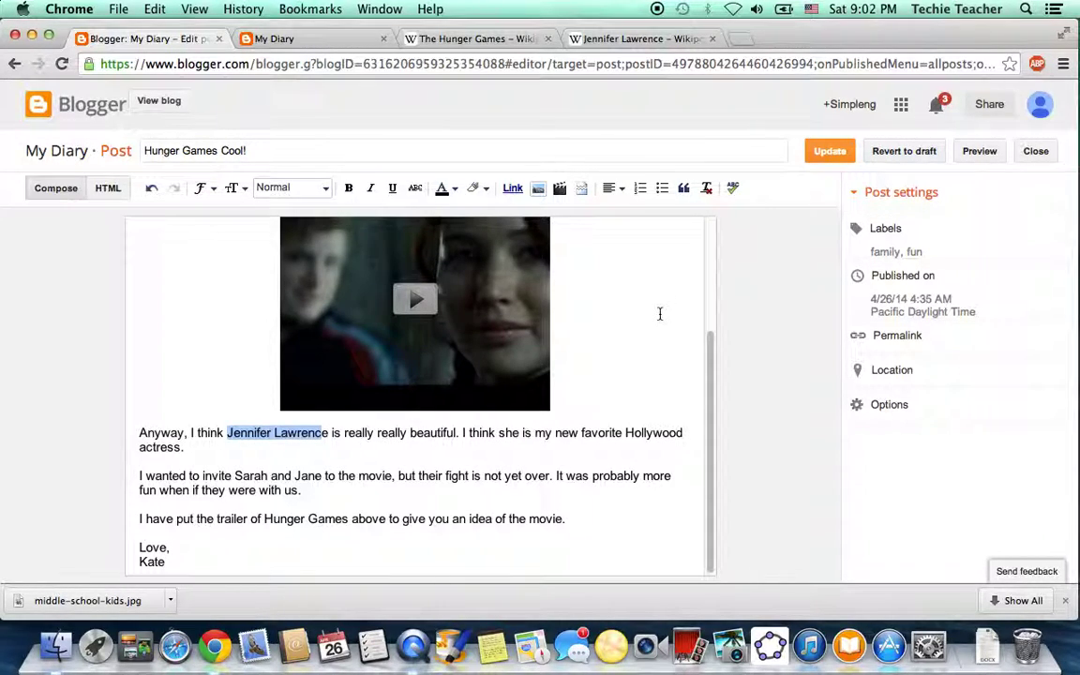
{"action": "scroll", "coordinate": [645, 335], "scroll_direction": "up", "scroll_amount": 4}
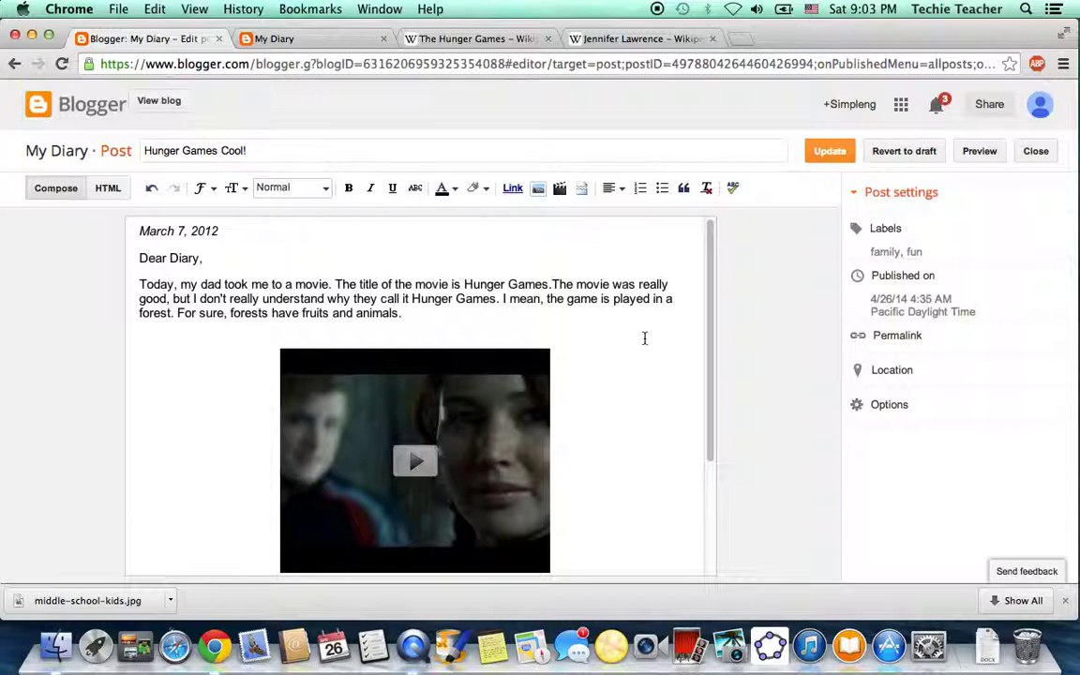
{"action": "scroll", "coordinate": [644, 337], "scroll_direction": "down", "scroll_amount": 3}
{"action": "scroll", "coordinate": [644, 337], "scroll_direction": "up", "scroll_amount": 3}
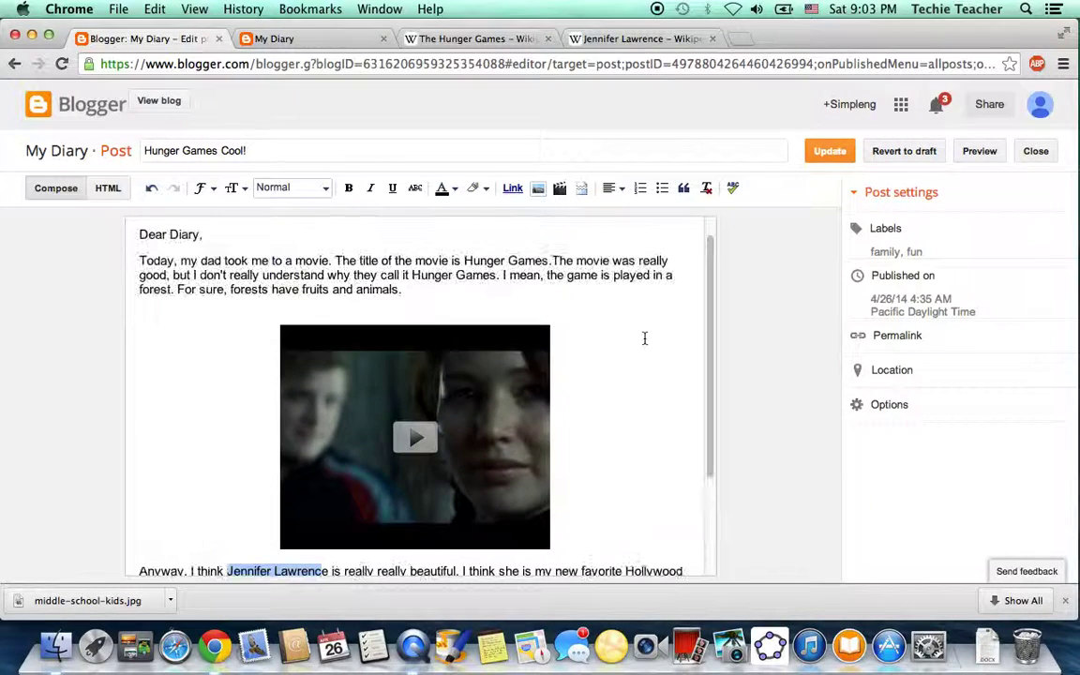
{"action": "scroll", "coordinate": [607, 333], "scroll_direction": "down", "scroll_amount": 3}
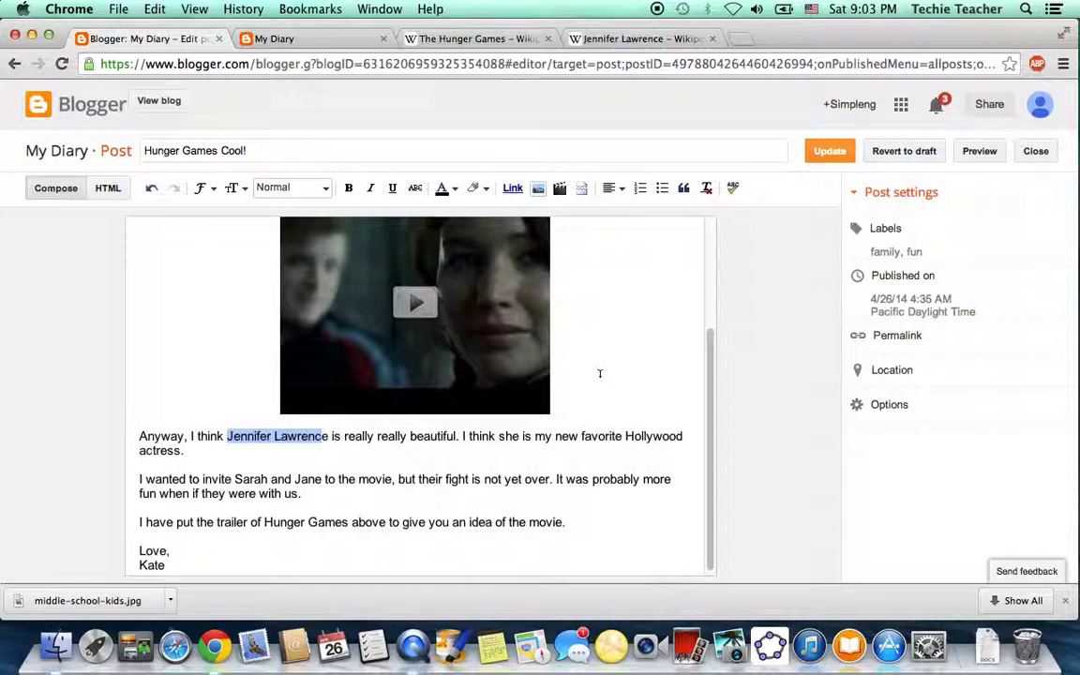
{"action": "double_click", "coordinate": [457, 481]}
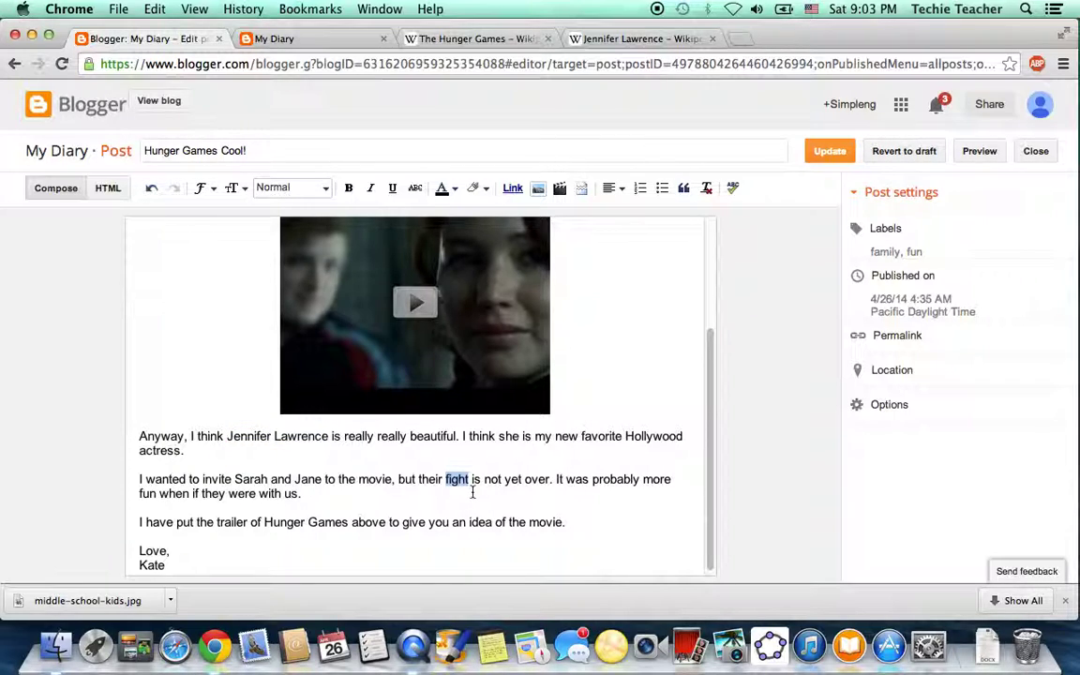
Find the earlier entry "What am I supposed to do?" on the published My Diary blog and open its own page.
{"action": "left_click", "coordinate": [336, 41]}
{"action": "scroll", "coordinate": [510, 292], "scroll_direction": "down", "scroll_amount": 5}
{"action": "scroll", "coordinate": [511, 293], "scroll_direction": "down", "scroll_amount": 5}
{"action": "scroll", "coordinate": [511, 294], "scroll_direction": "down", "scroll_amount": 1}
{"action": "scroll", "coordinate": [510, 295], "scroll_direction": "up", "scroll_amount": 15}
{"action": "scroll", "coordinate": [519, 298], "scroll_direction": "down", "scroll_amount": 10}
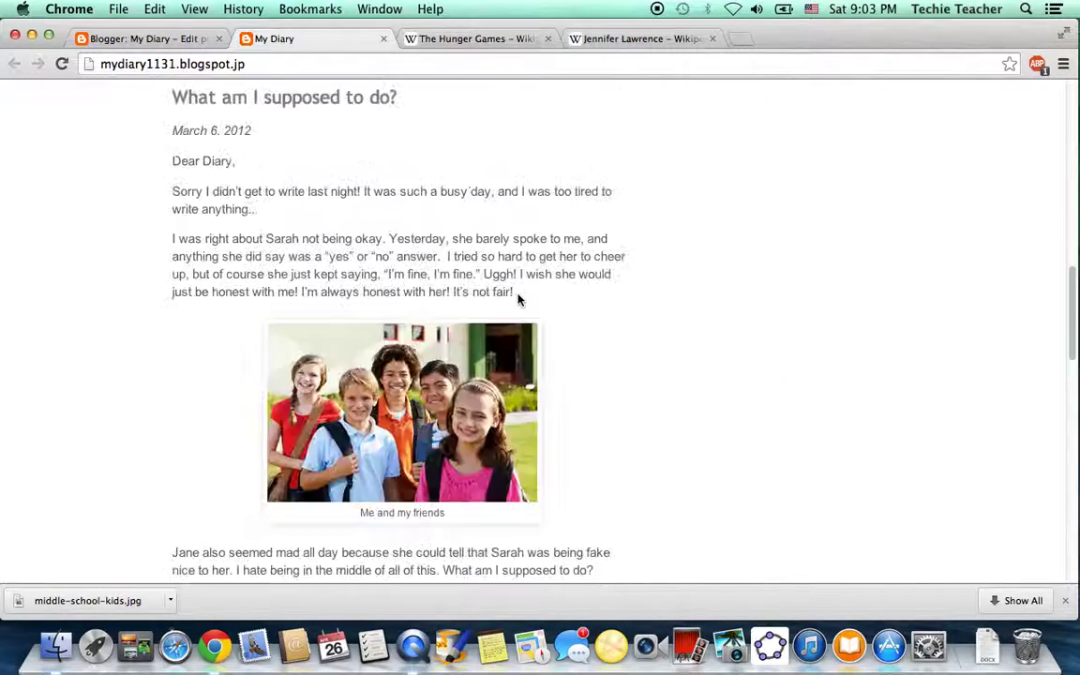
{"action": "scroll", "coordinate": [518, 299], "scroll_direction": "down", "scroll_amount": 8}
{"action": "scroll", "coordinate": [519, 299], "scroll_direction": "up", "scroll_amount": 8}
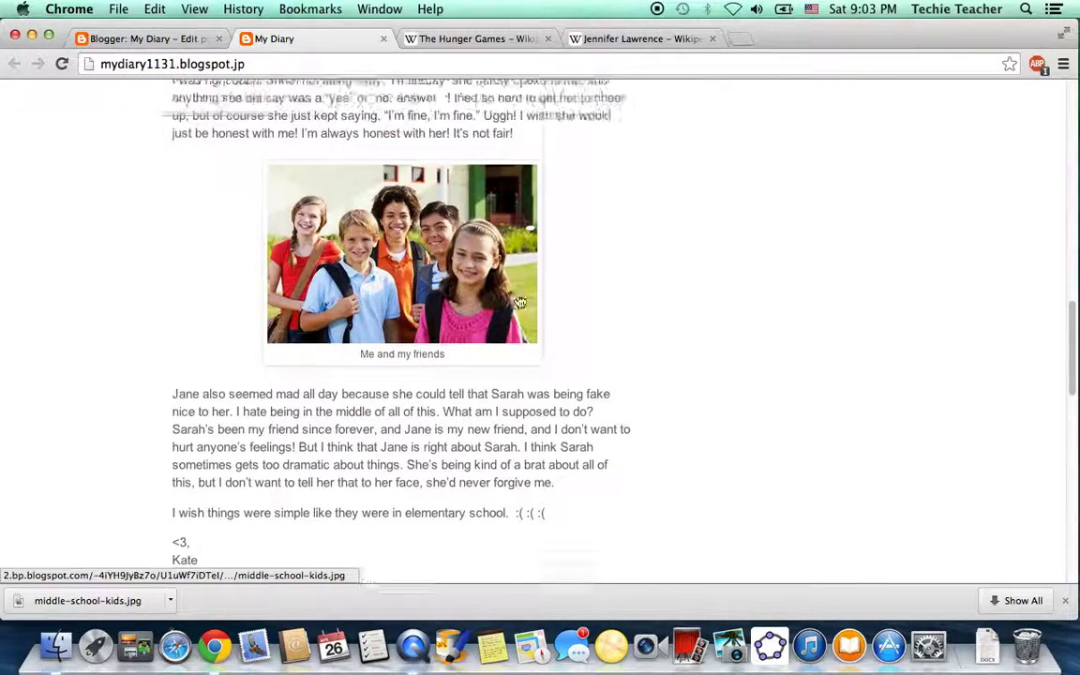
{"action": "left_click", "coordinate": [366, 199]}
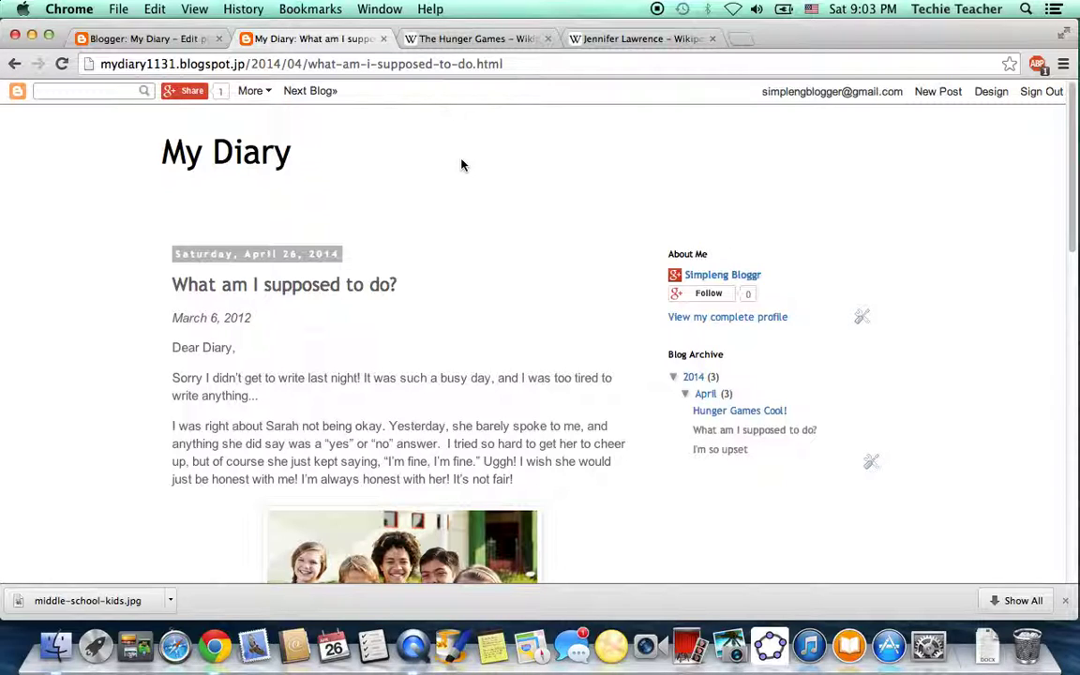
Back in the post editor, start a link on the first "Hunger Games" in the opening paragraph, checking the matching Wikipedia article.
{"action": "left_click", "coordinate": [143, 39]}
{"action": "scroll", "coordinate": [506, 328], "scroll_direction": "up", "scroll_amount": 5}
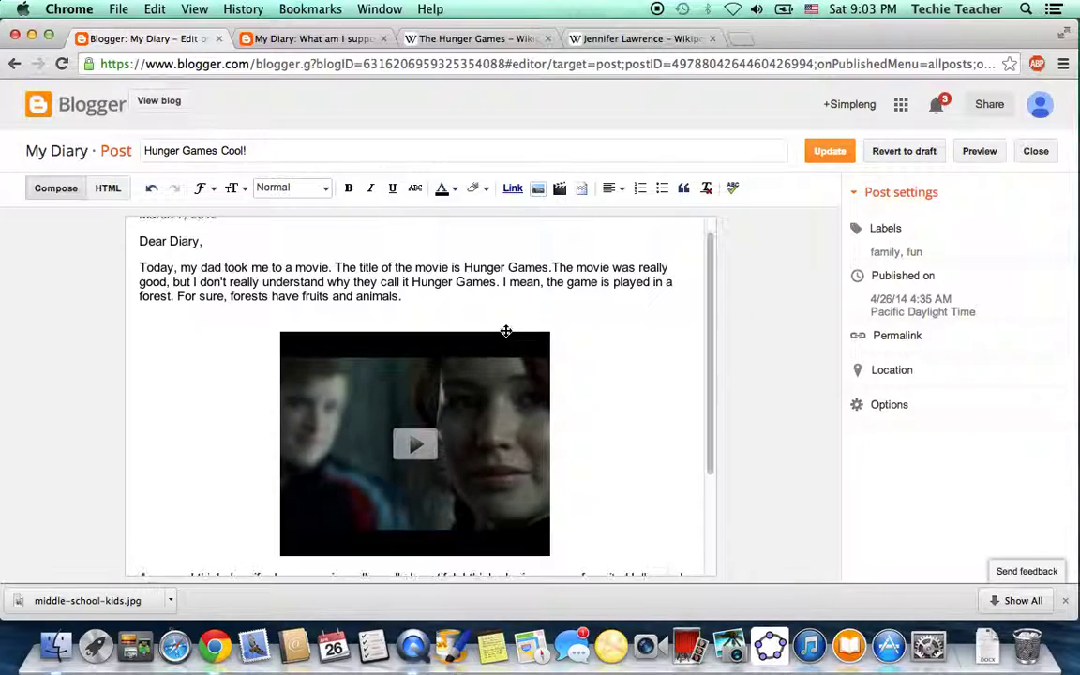
{"action": "left_click_drag", "start_coordinate": [465, 283], "coordinate": [542, 287]}
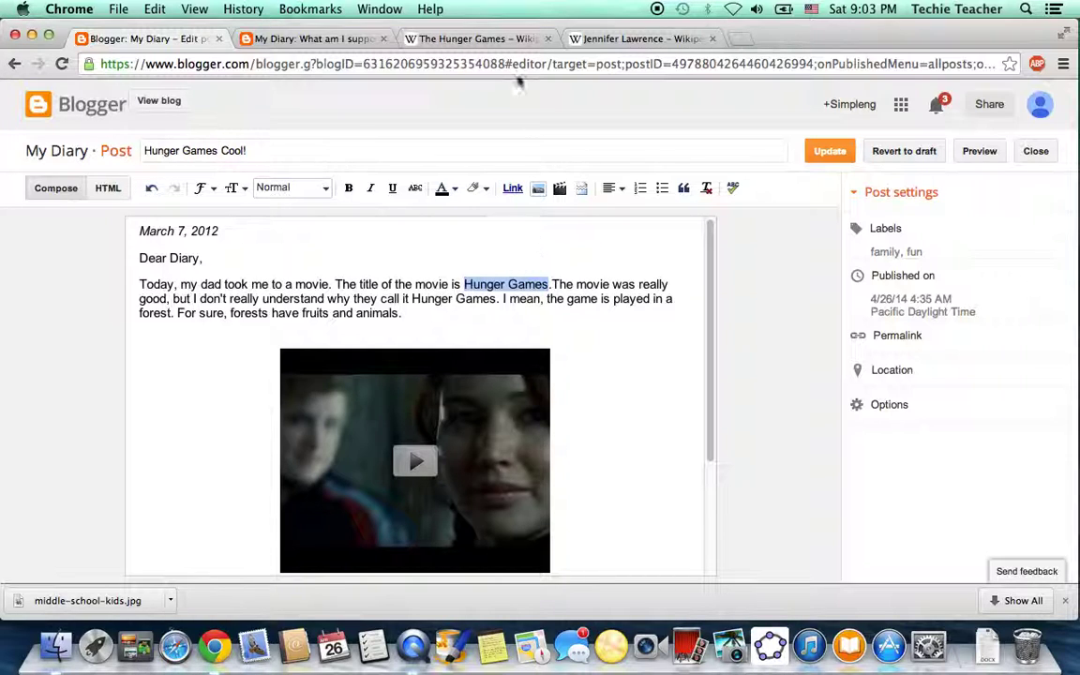
{"action": "left_click", "coordinate": [511, 37]}
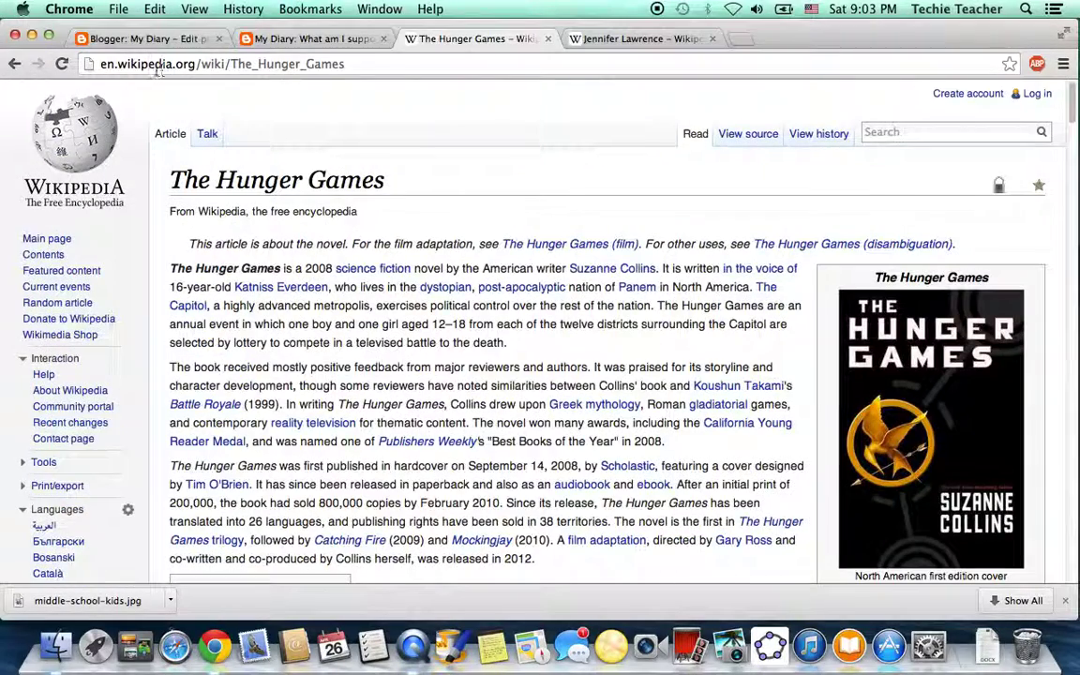
{"action": "left_click", "coordinate": [152, 45]}
{"action": "left_click", "coordinate": [562, 298]}
{"action": "left_click_drag", "start_coordinate": [465, 285], "coordinate": [548, 284]}
{"action": "left_click", "coordinate": [512, 188]}
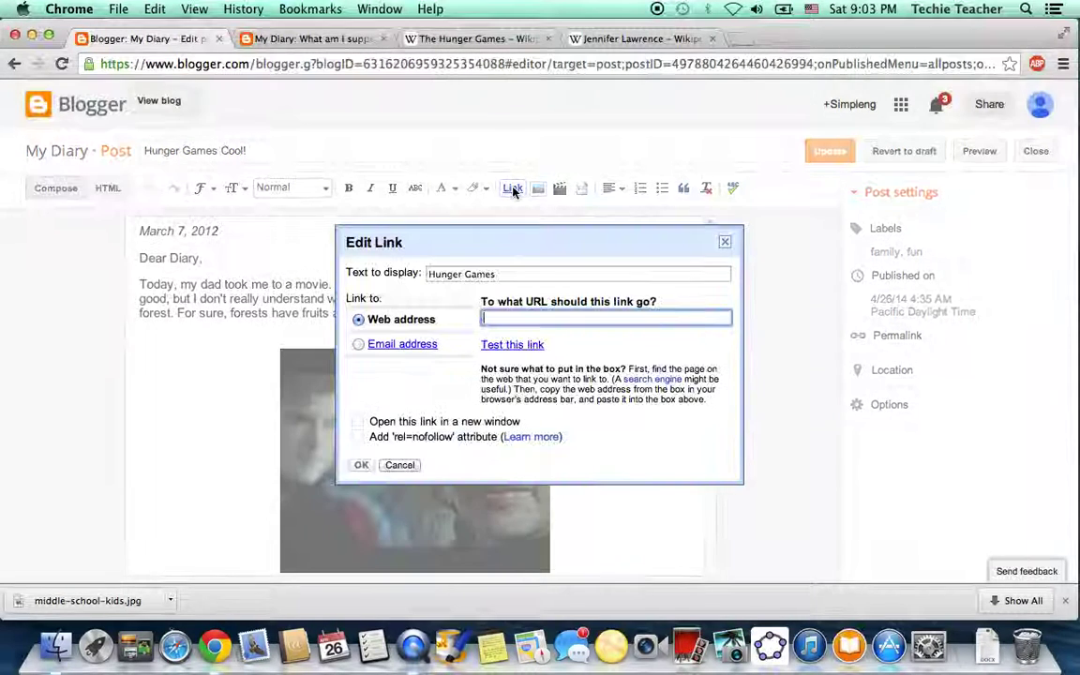
Copy the web address of the Wikipedia article The Hunger Games and return to the link being edited.
{"action": "left_click", "coordinate": [494, 39]}
{"action": "left_click", "coordinate": [291, 63]}
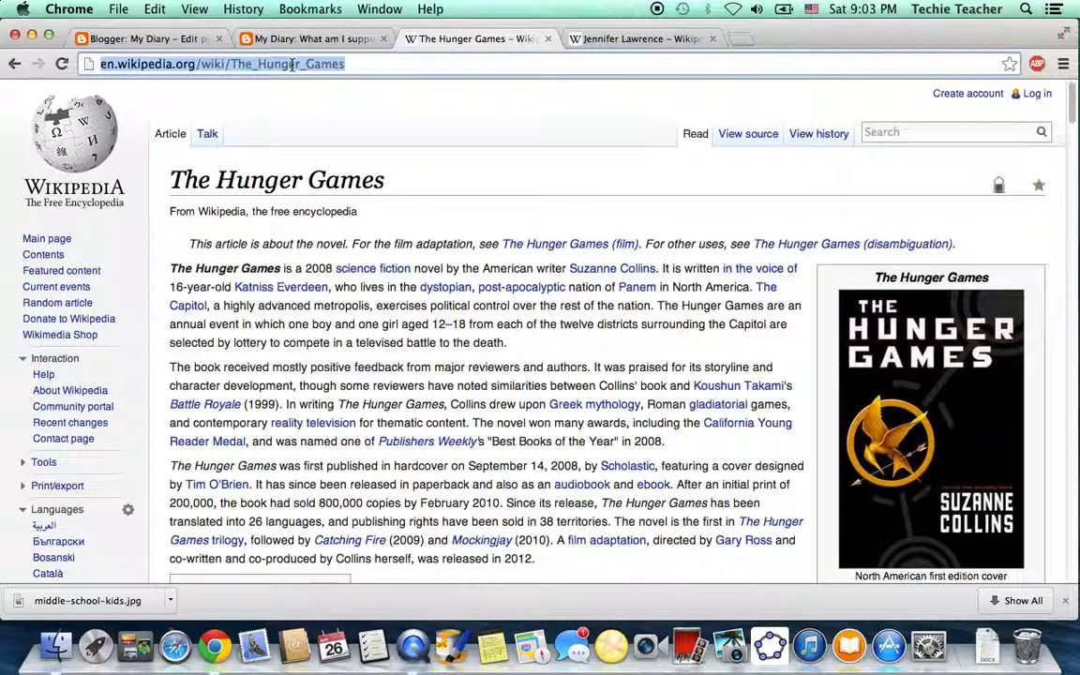
{"action": "right_click", "coordinate": [290, 63]}
{"action": "left_click", "coordinate": [318, 88]}
{"action": "left_click", "coordinate": [164, 39]}
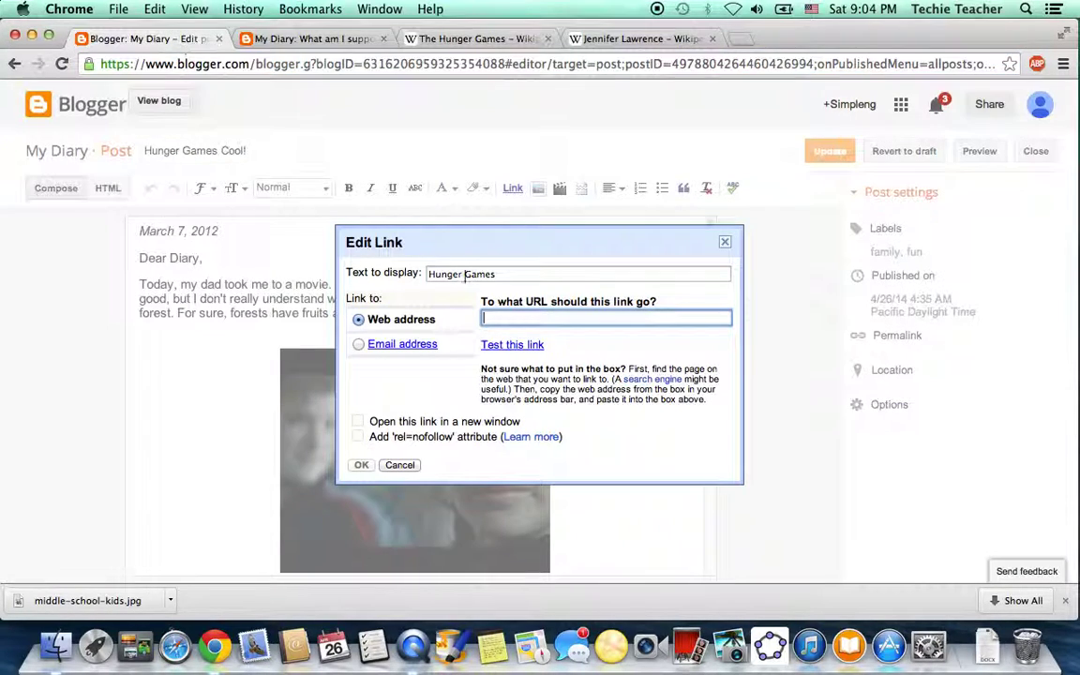
{"action": "right_click", "coordinate": [530, 321]}
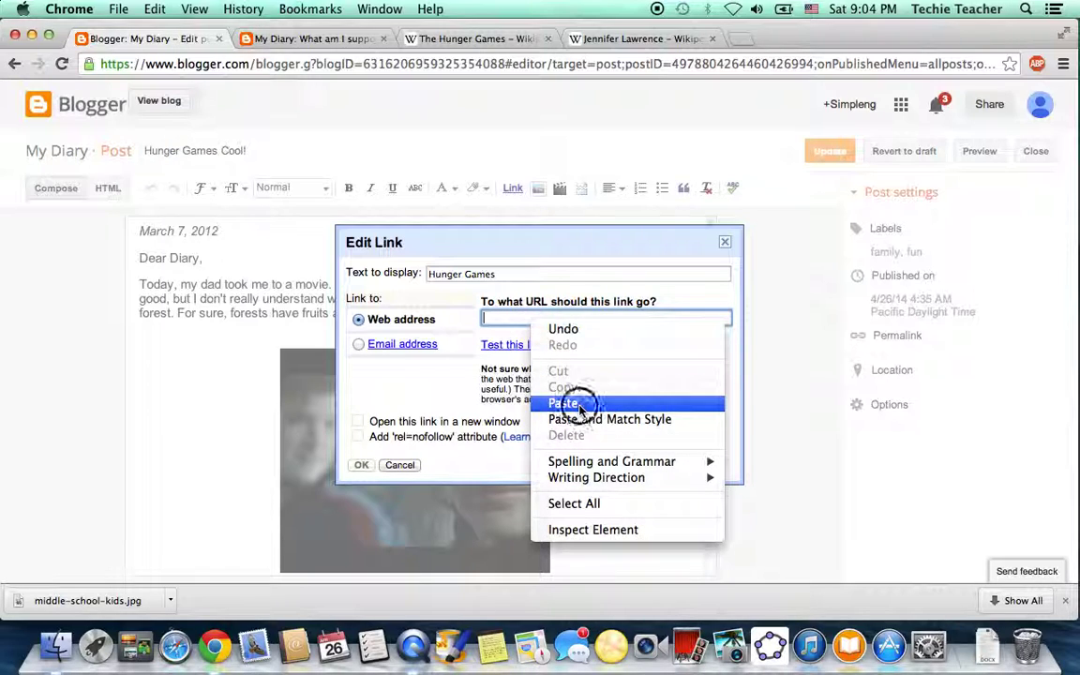
{"action": "left_click", "coordinate": [579, 402]}
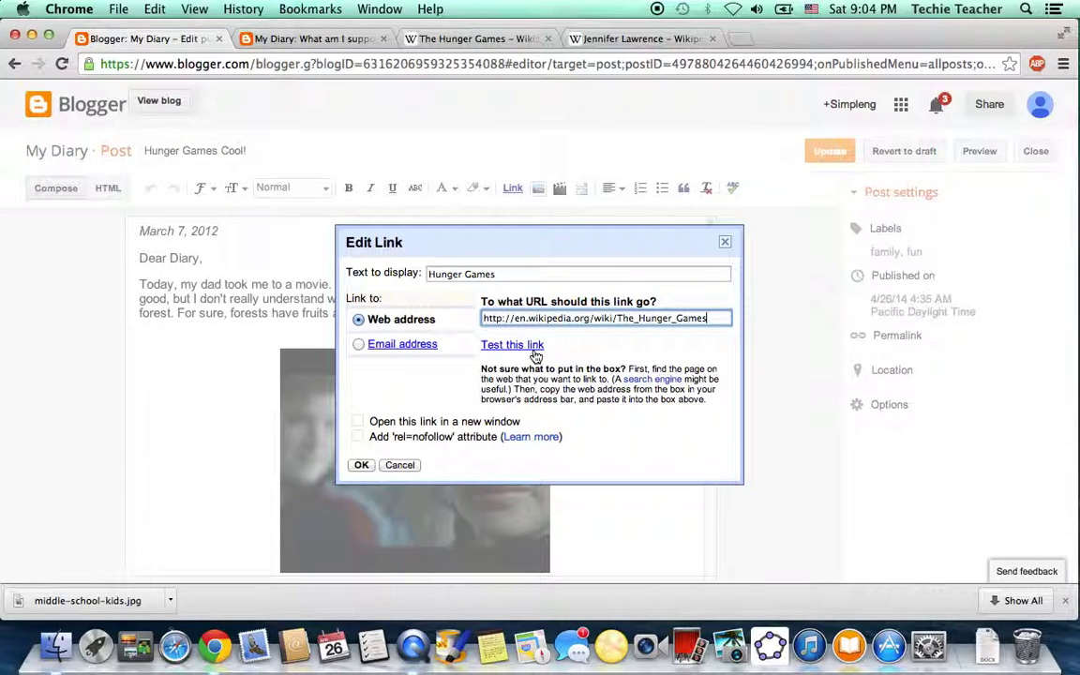
{"action": "left_click", "coordinate": [358, 423]}
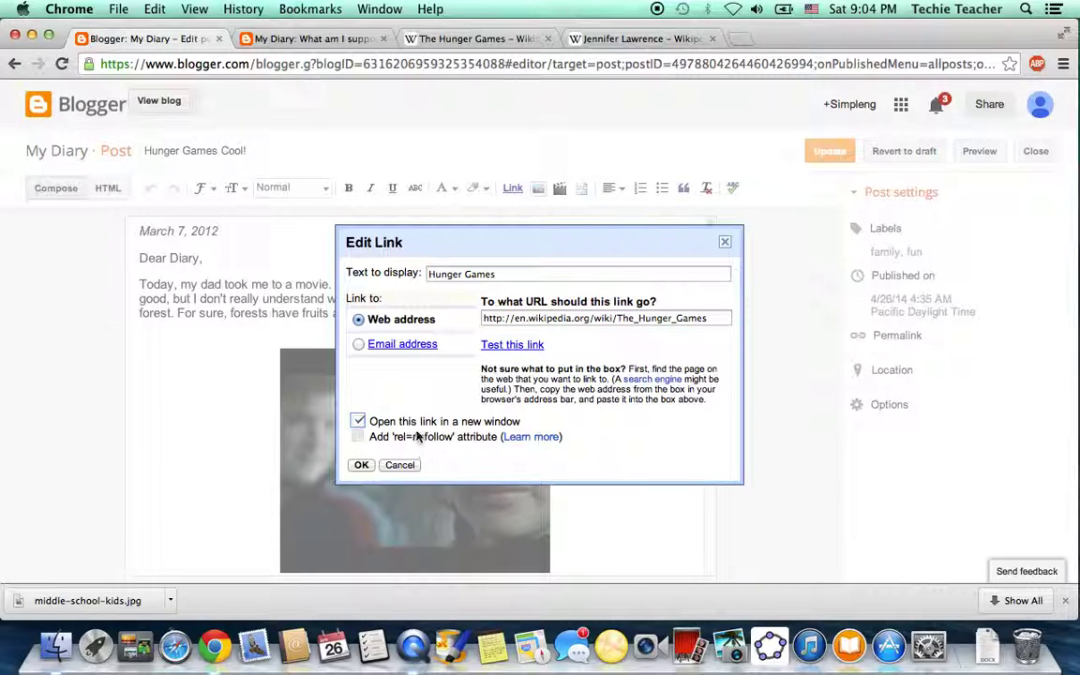
{"action": "left_click", "coordinate": [362, 465]}
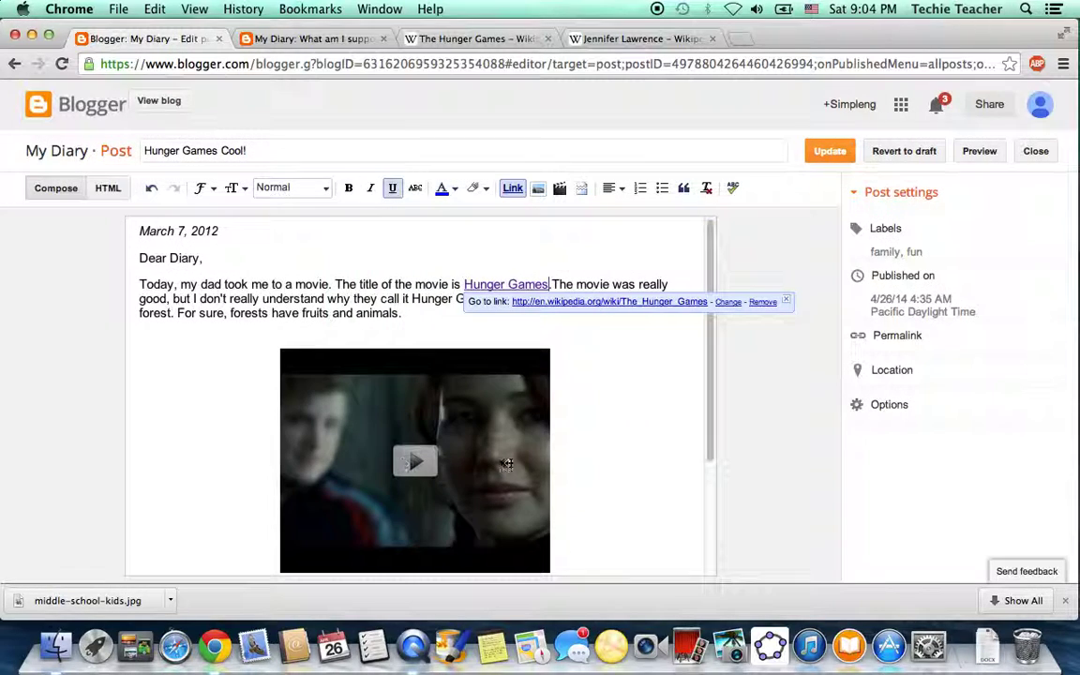
Copy the web address of the Jennifer Lawrence Wikipedia article and return to the post editor.
{"action": "scroll", "coordinate": [634, 461], "scroll_direction": "down", "scroll_amount": 3}
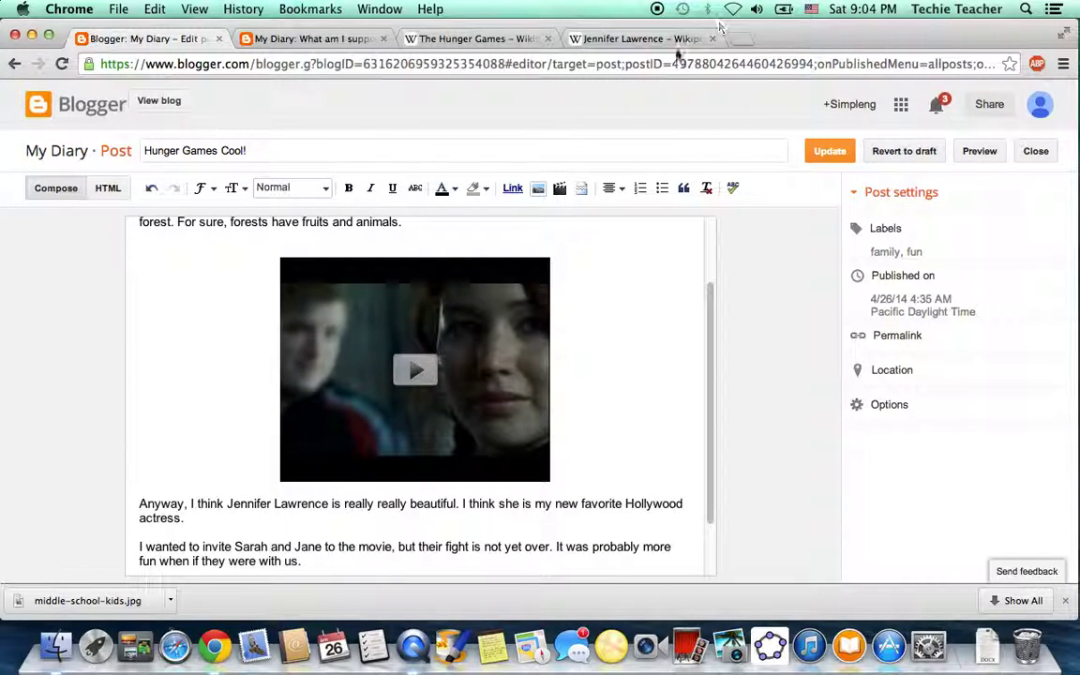
{"action": "left_click", "coordinate": [676, 42]}
{"action": "left_click", "coordinate": [330, 64]}
{"action": "right_click", "coordinate": [323, 64]}
{"action": "left_click", "coordinate": [349, 81]}
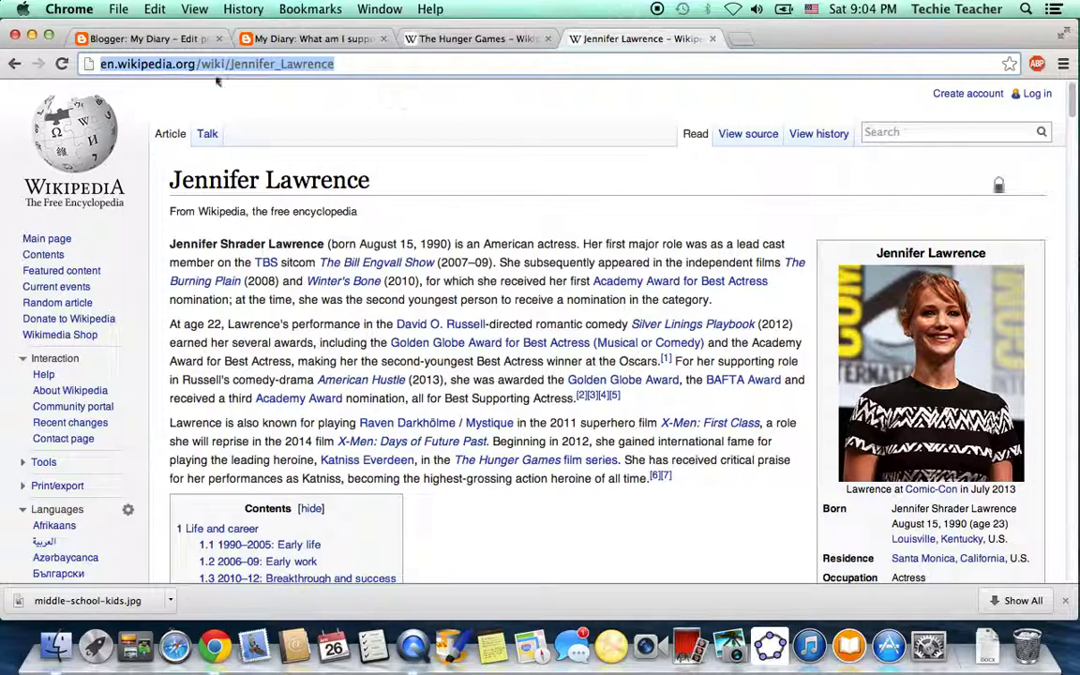
{"action": "left_click", "coordinate": [164, 39]}
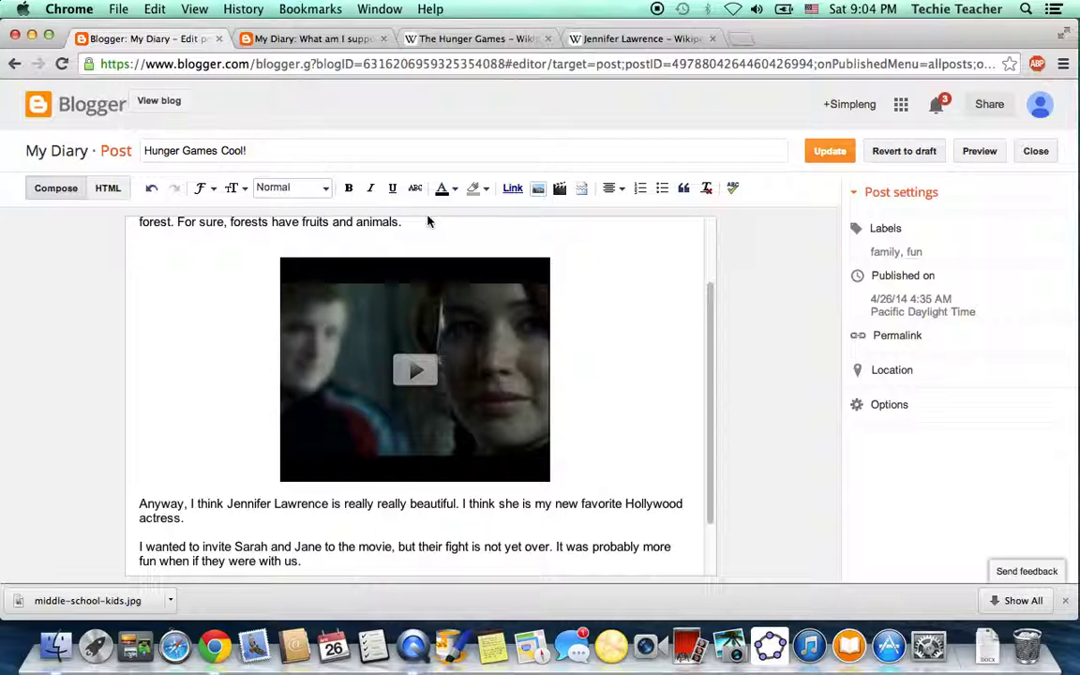
{"action": "scroll", "coordinate": [540, 345], "scroll_direction": "down", "scroll_amount": 1}
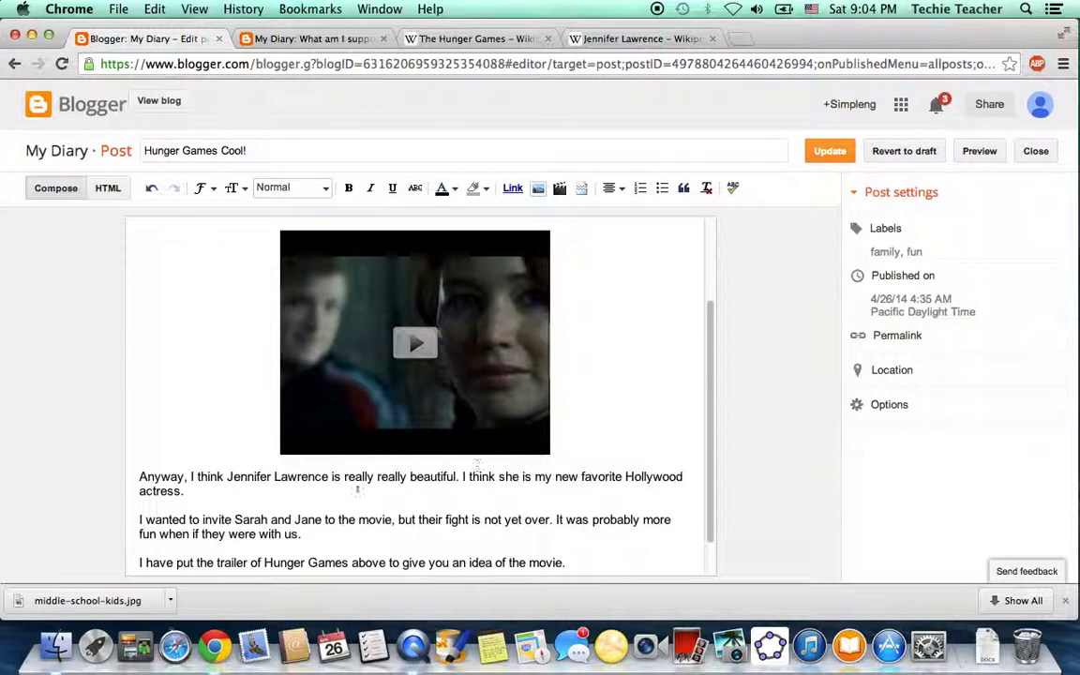
{"action": "left_click_drag", "start_coordinate": [329, 483], "coordinate": [226, 479]}
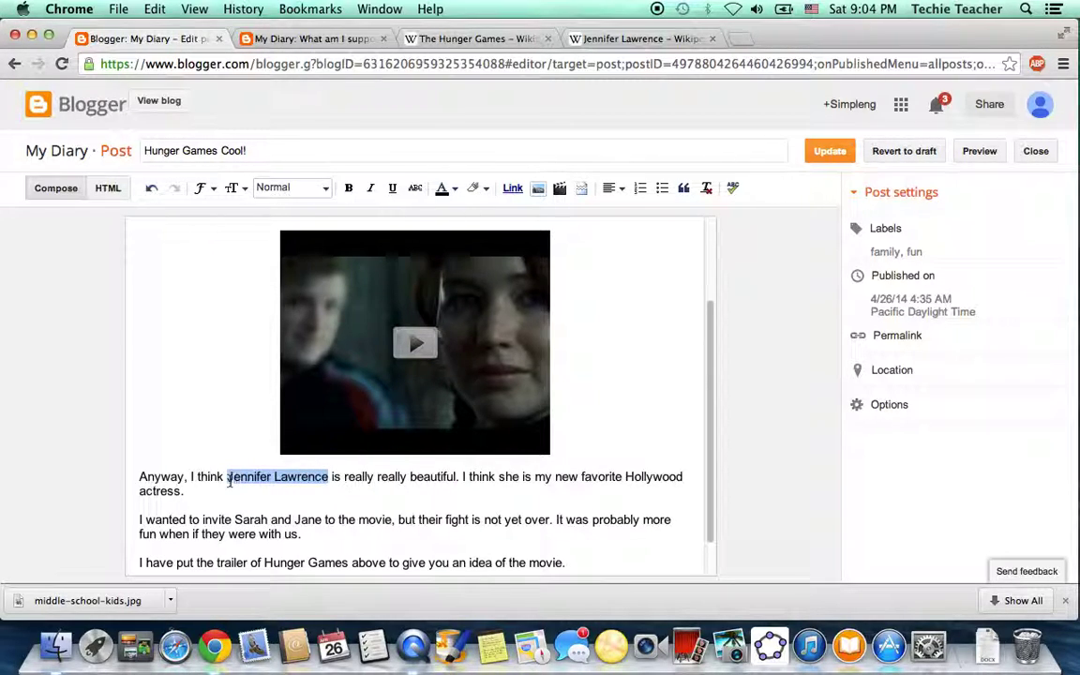
{"action": "left_click", "coordinate": [513, 188]}
{"action": "right_click", "coordinate": [496, 317]}
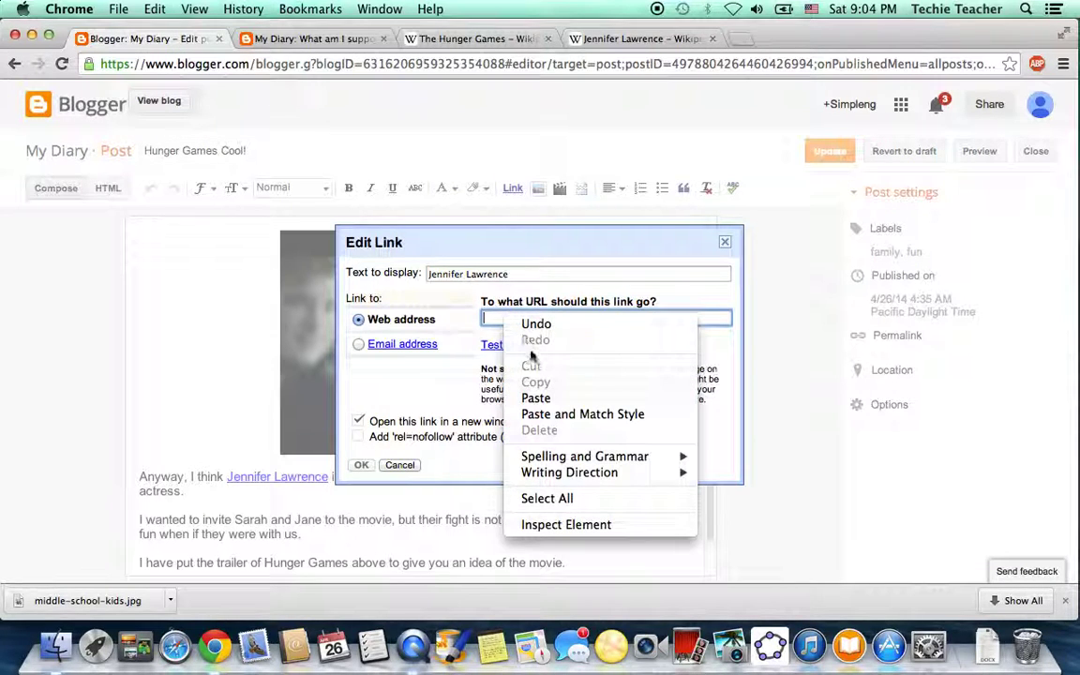
{"action": "left_click", "coordinate": [539, 398]}
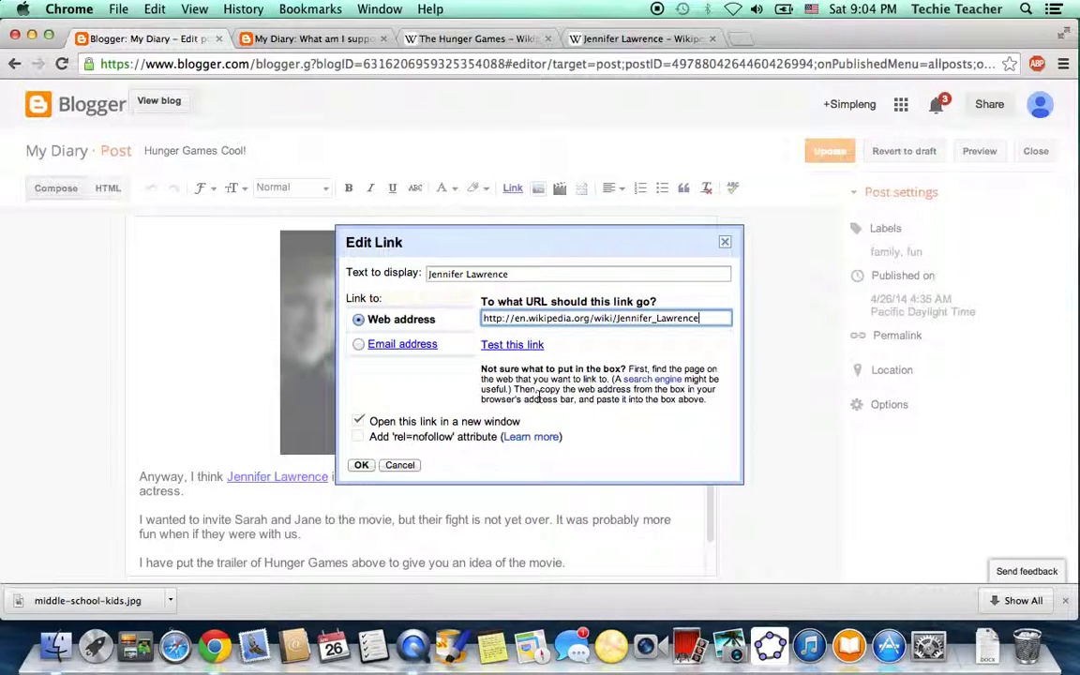
{"action": "left_click", "coordinate": [361, 466]}
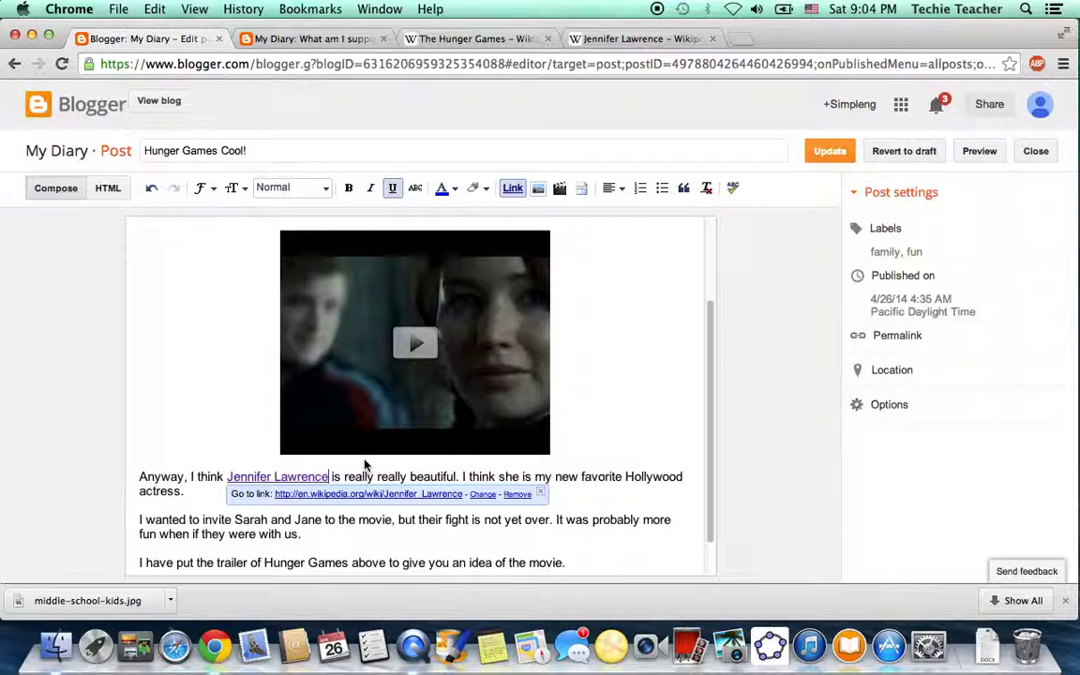
{"action": "left_click", "coordinate": [604, 508]}
Copy the web address of the "What am I supposed to do?" diary entry and return to the post editor.
{"action": "scroll", "coordinate": [587, 491], "scroll_direction": "down", "scroll_amount": 1}
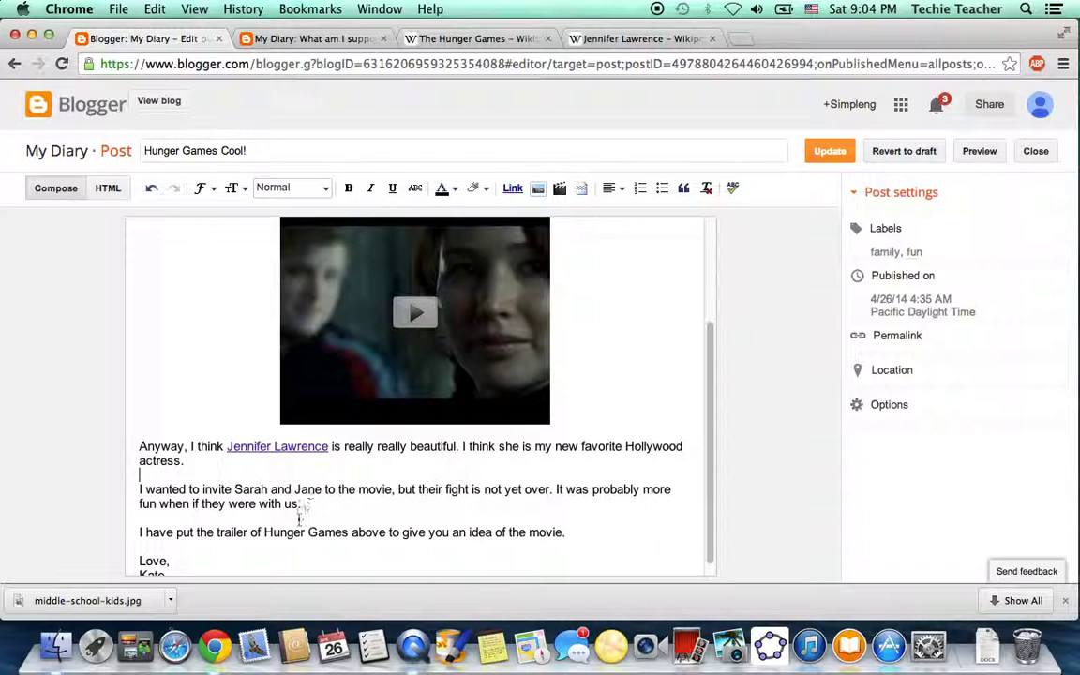
{"action": "scroll", "coordinate": [260, 530], "scroll_direction": "down", "scroll_amount": 1}
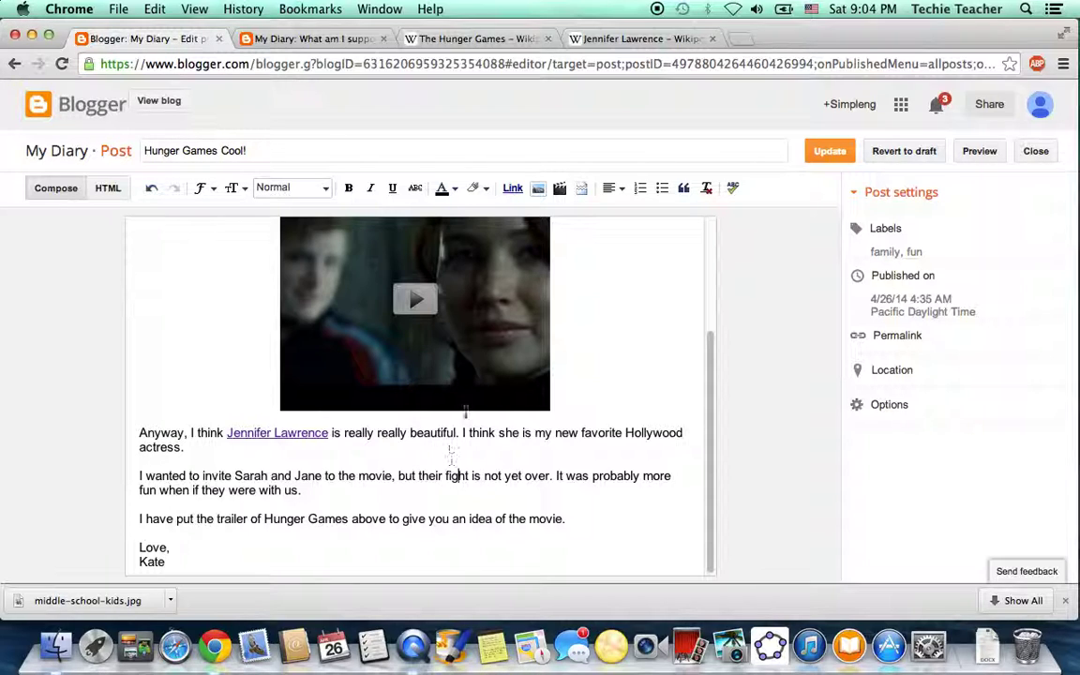
{"action": "left_click", "coordinate": [345, 40]}
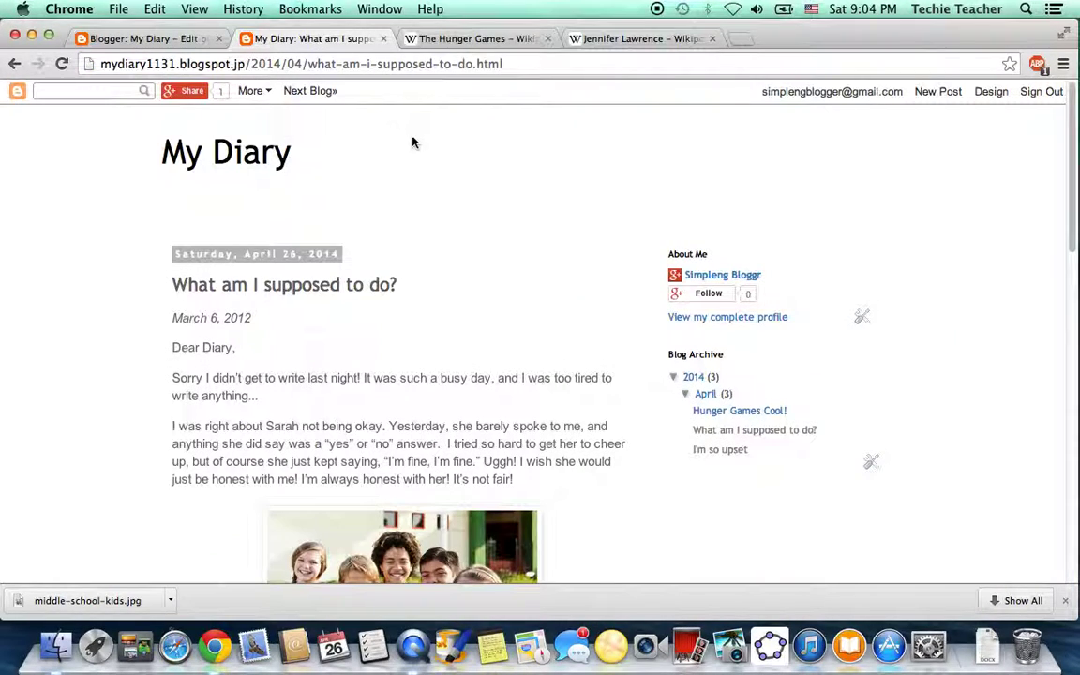
{"action": "scroll", "coordinate": [412, 140], "scroll_direction": "down", "scroll_amount": 3}
{"action": "scroll", "coordinate": [413, 142], "scroll_direction": "down", "scroll_amount": 5}
{"action": "scroll", "coordinate": [364, 110], "scroll_direction": "up", "scroll_amount": 10}
{"action": "left_click", "coordinate": [356, 64]}
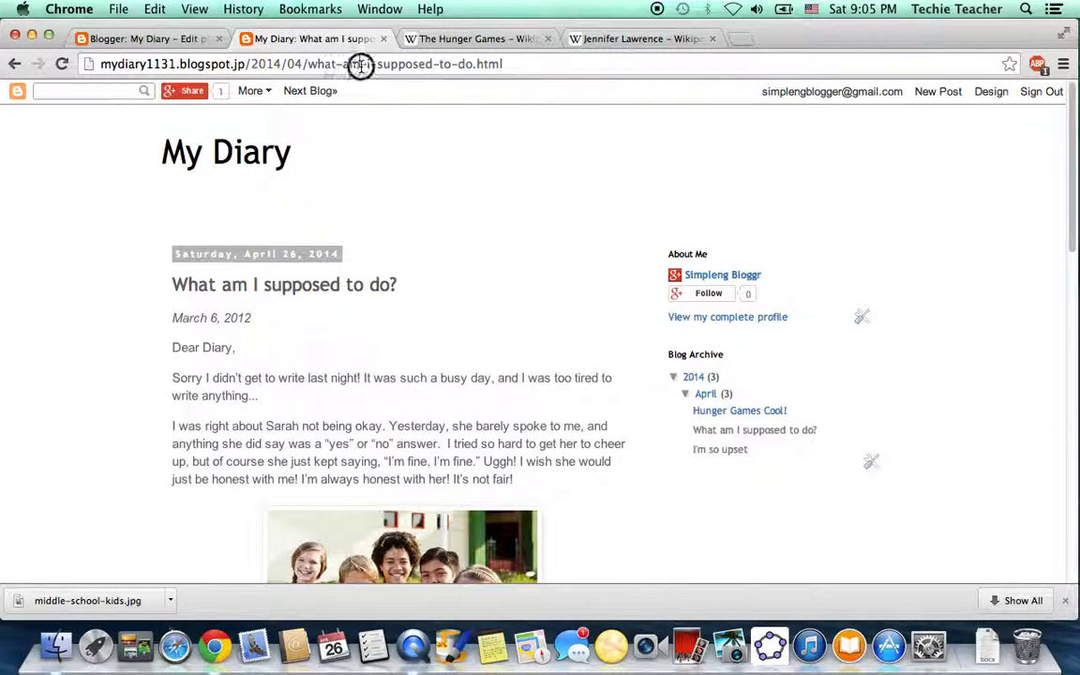
{"action": "right_click", "coordinate": [363, 65]}
{"action": "left_click", "coordinate": [391, 90]}
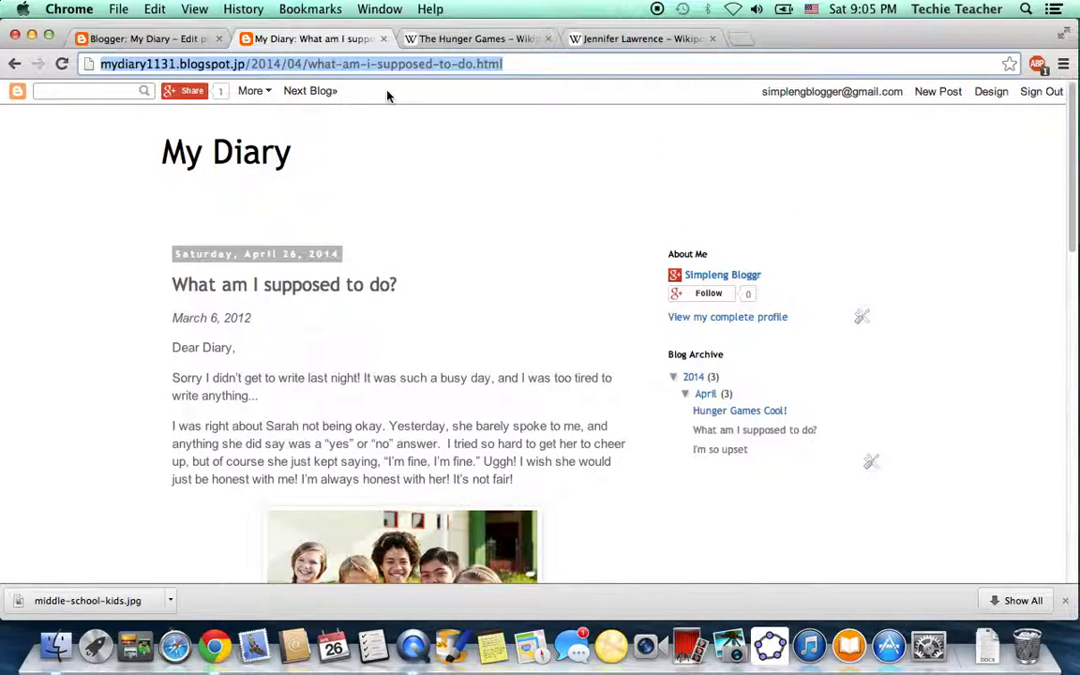
{"action": "left_click", "coordinate": [145, 38]}
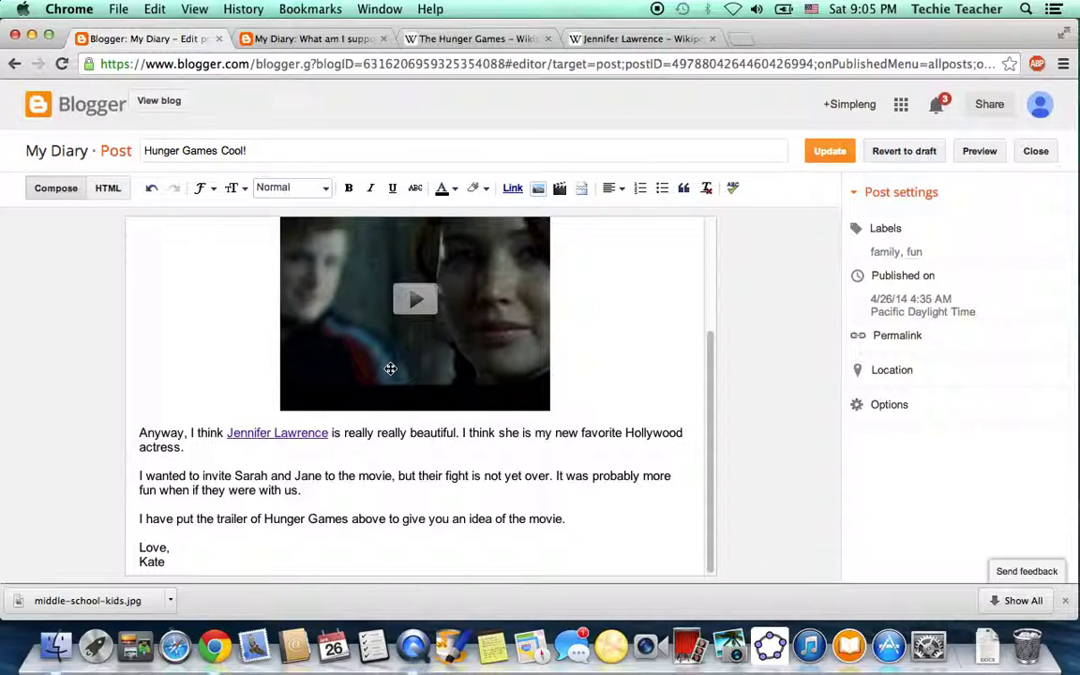
Link the word "fight" to the copied what-am-i-supposed-to-do.html diary entry address, opening in a new window.
{"action": "double_click", "coordinate": [455, 476]}
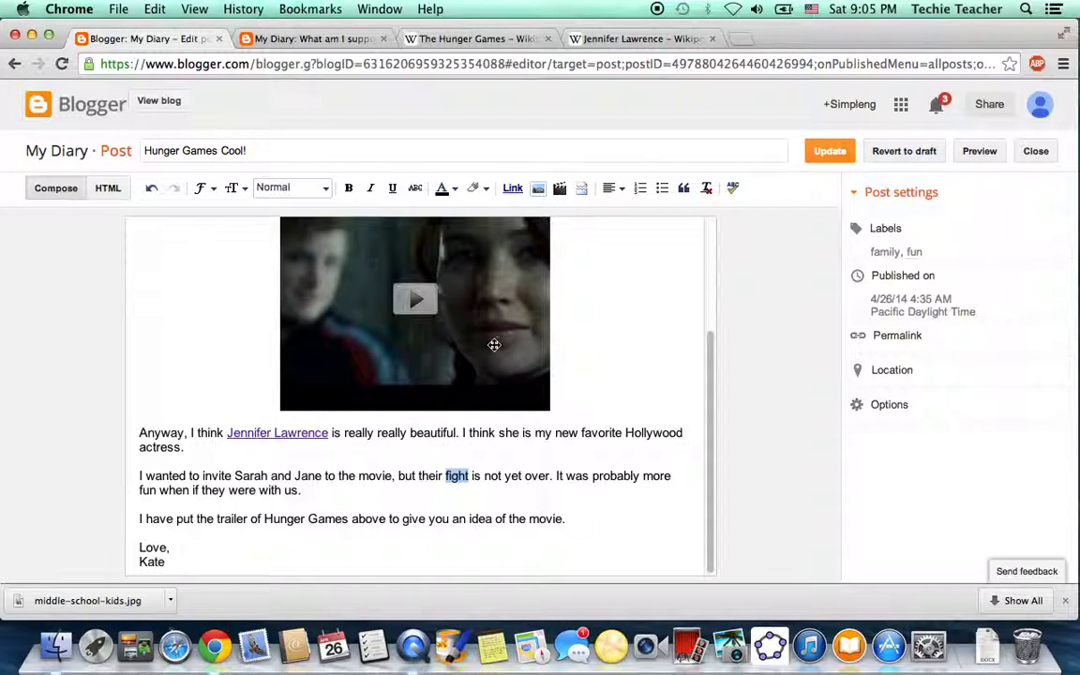
{"action": "left_click", "coordinate": [512, 190]}
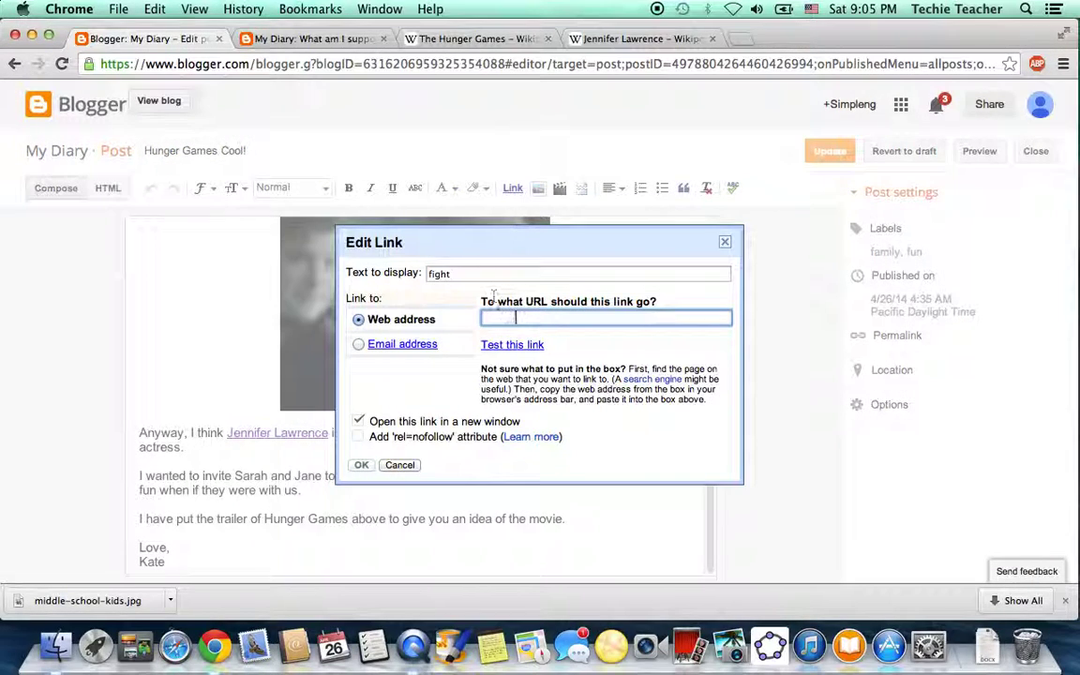
{"action": "right_click", "coordinate": [524, 318]}
{"action": "left_click", "coordinate": [554, 399]}
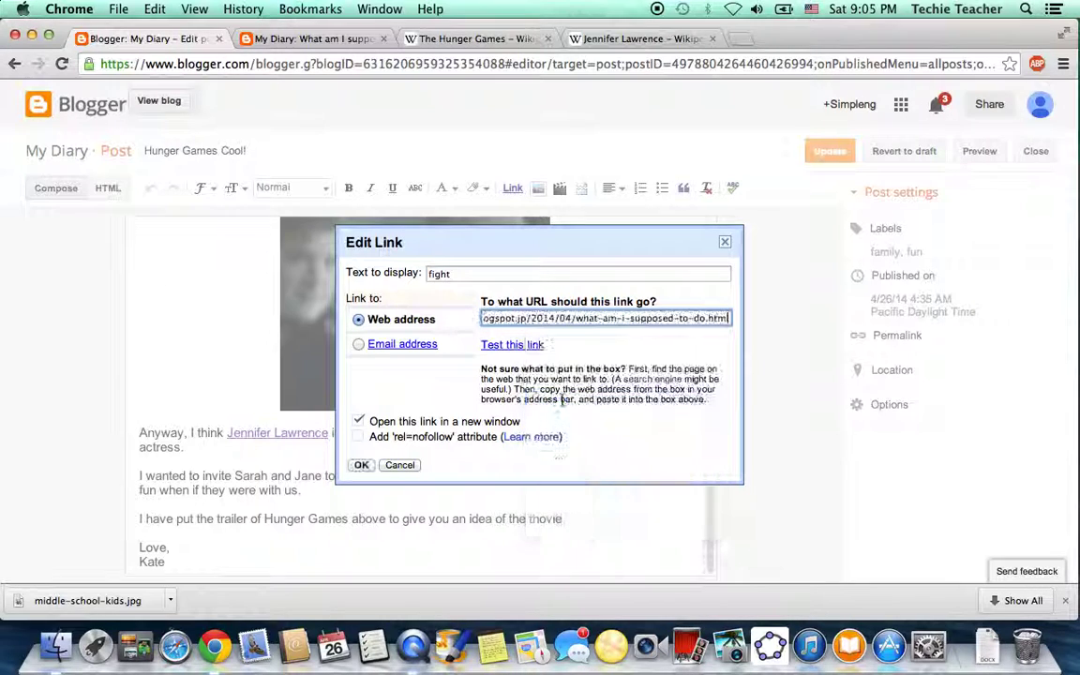
{"action": "left_click", "coordinate": [360, 465]}
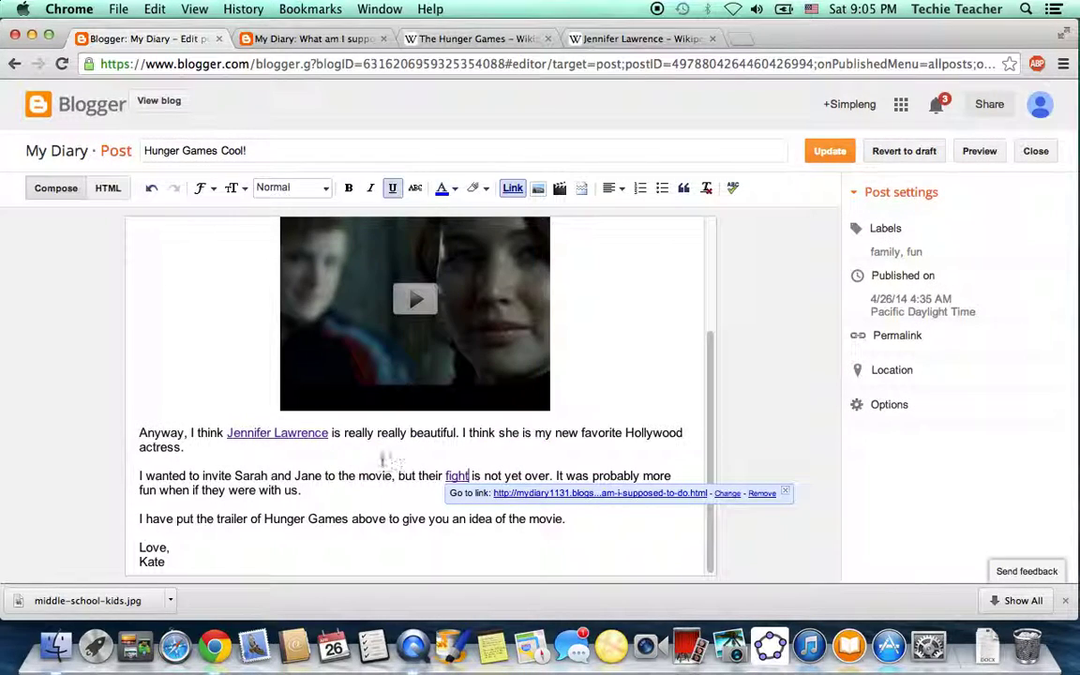
{"action": "left_click", "coordinate": [603, 404]}
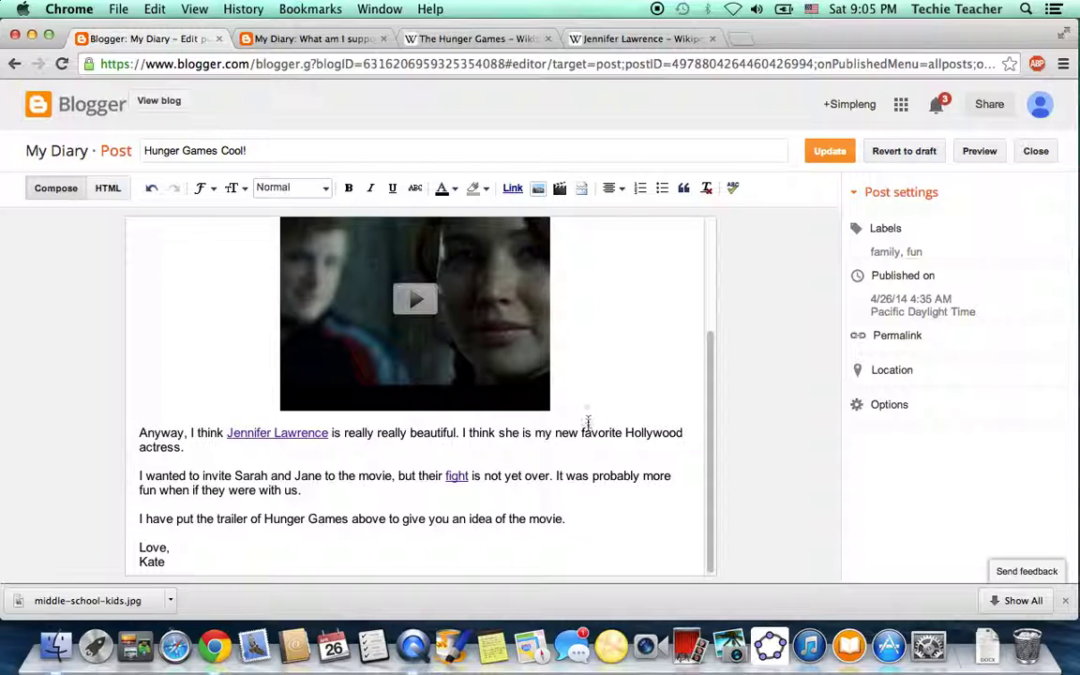
Review the links throughout the "Hunger Games Cool!" post and update the published post.
{"action": "scroll", "coordinate": [589, 428], "scroll_direction": "up", "scroll_amount": 3}
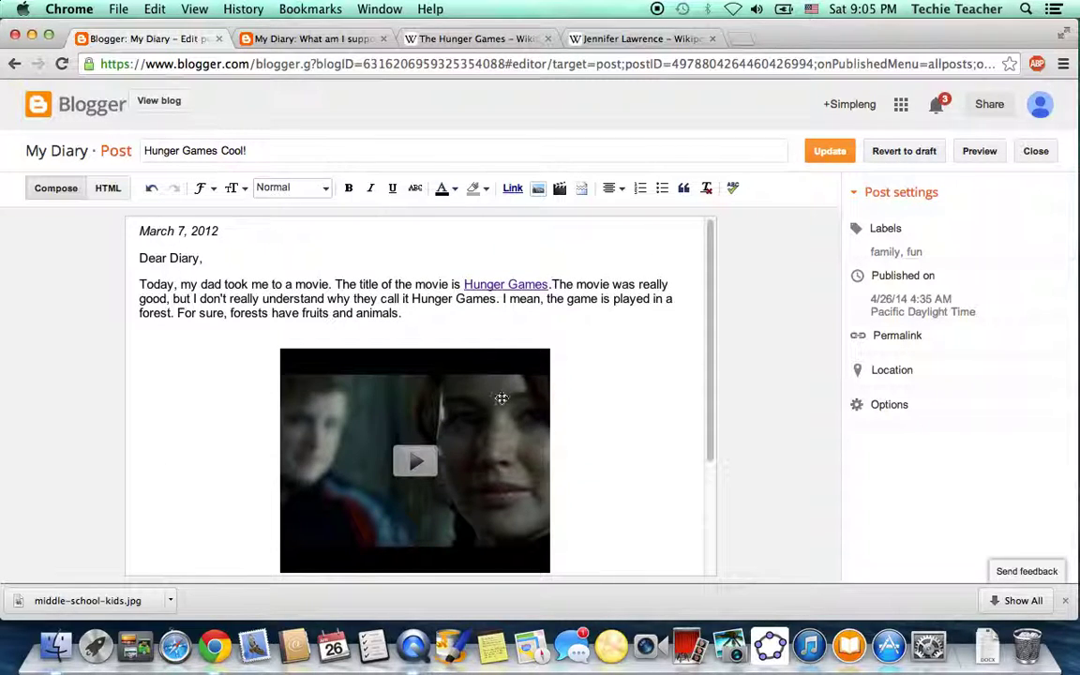
{"action": "scroll", "coordinate": [499, 392], "scroll_direction": "down", "scroll_amount": 3}
{"action": "scroll", "coordinate": [501, 399], "scroll_direction": "down", "scroll_amount": 1}
{"action": "scroll", "coordinate": [501, 398], "scroll_direction": "up", "scroll_amount": 3}
{"action": "scroll", "coordinate": [631, 401], "scroll_direction": "down", "scroll_amount": 3}
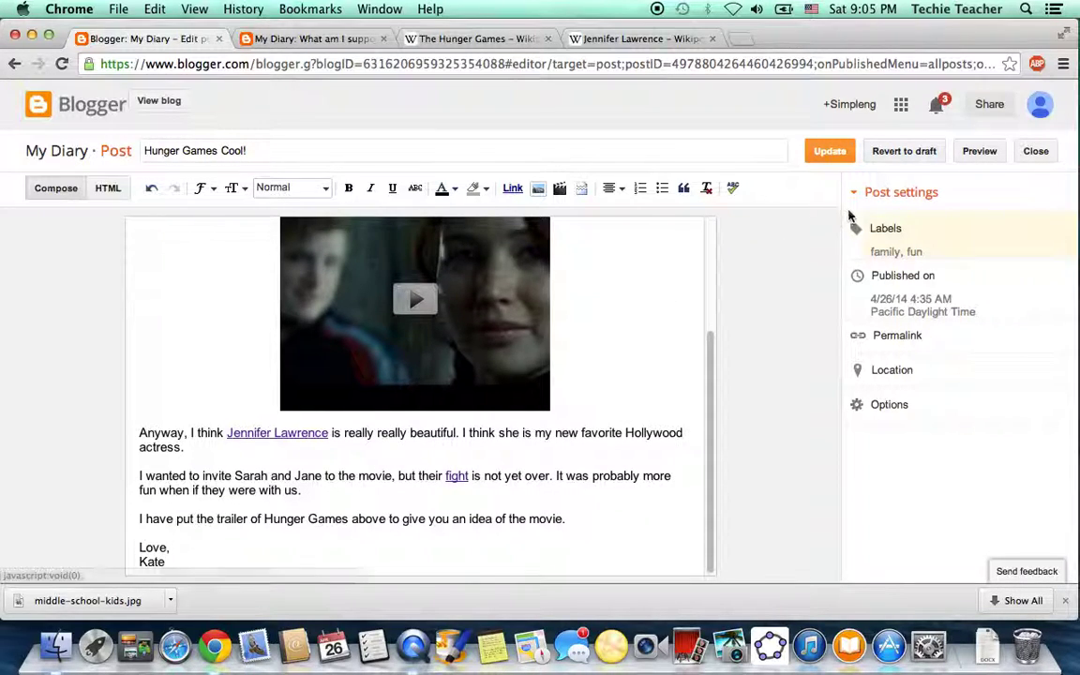
{"action": "left_click", "coordinate": [829, 152]}
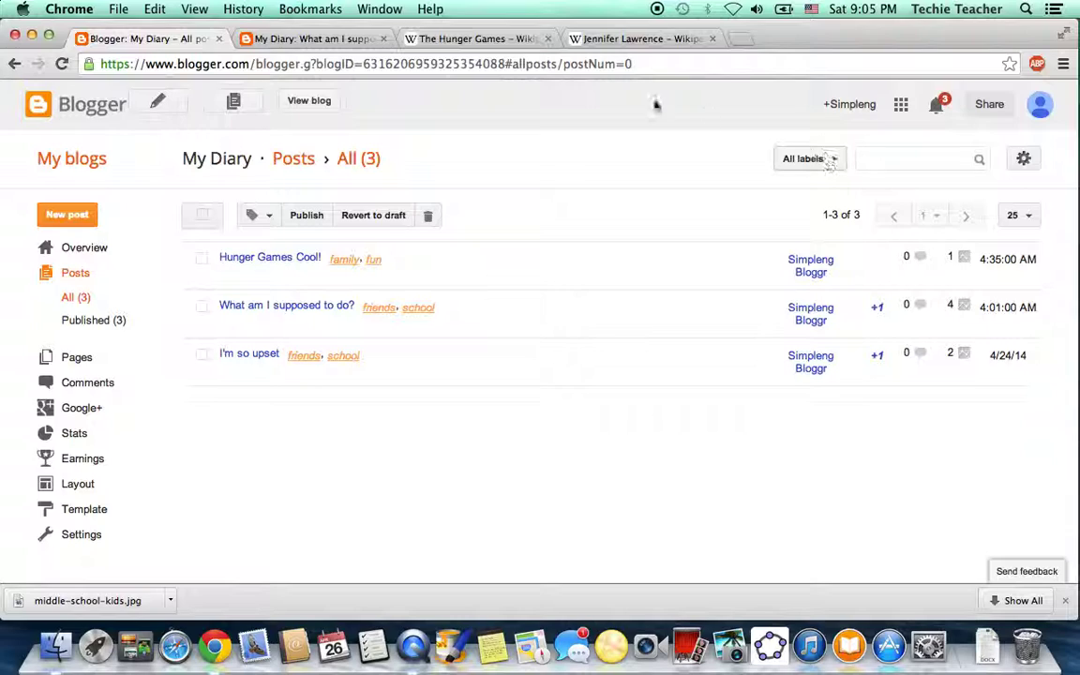
View the live blog and examine the Hunger Games, Jennifer Lawrence and fight links in the "Hunger Games Cool!" post.
{"action": "left_click", "coordinate": [320, 106]}
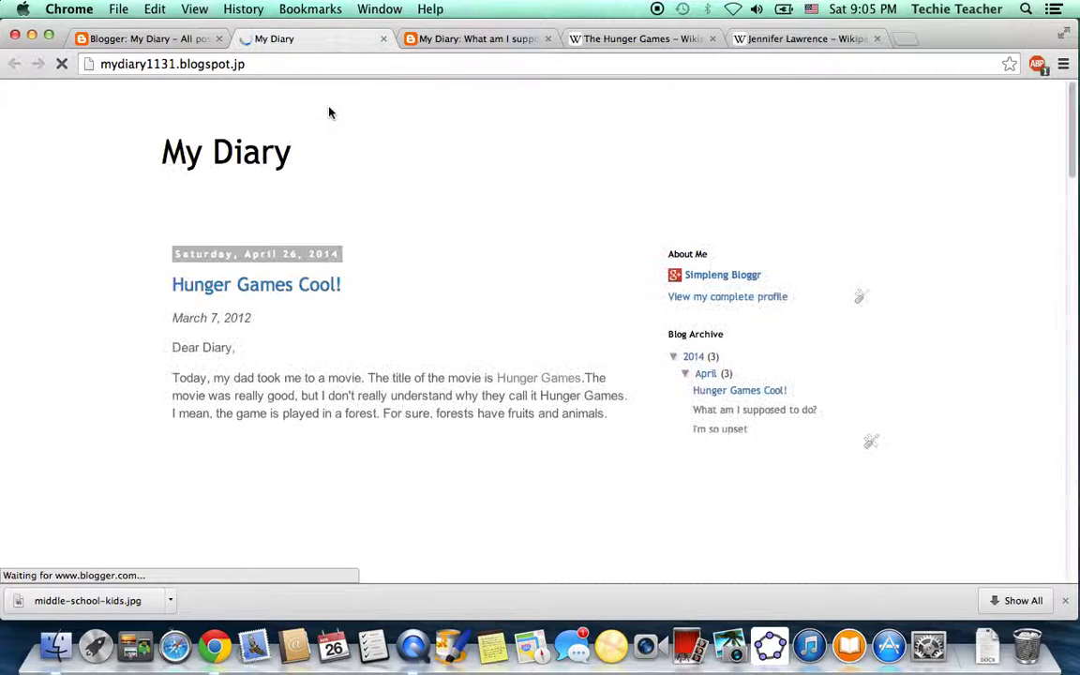
{"action": "scroll", "coordinate": [486, 229], "scroll_direction": "down", "scroll_amount": 2}
{"action": "scroll", "coordinate": [487, 225], "scroll_direction": "down", "scroll_amount": 3}
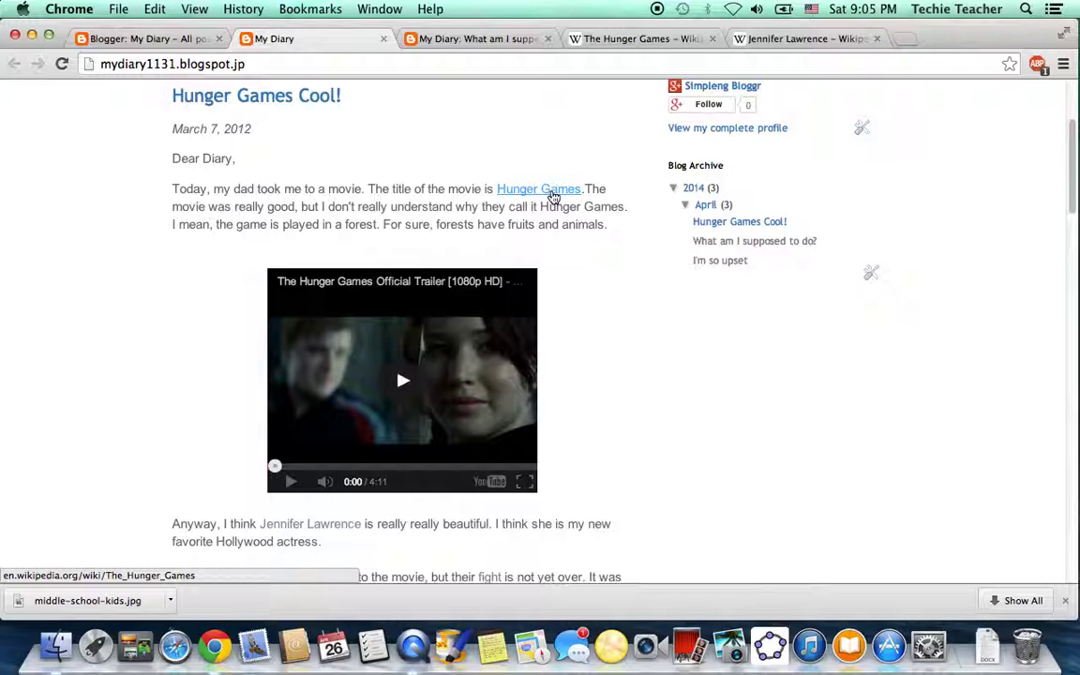
{"action": "scroll", "coordinate": [633, 263], "scroll_direction": "down", "scroll_amount": 4}
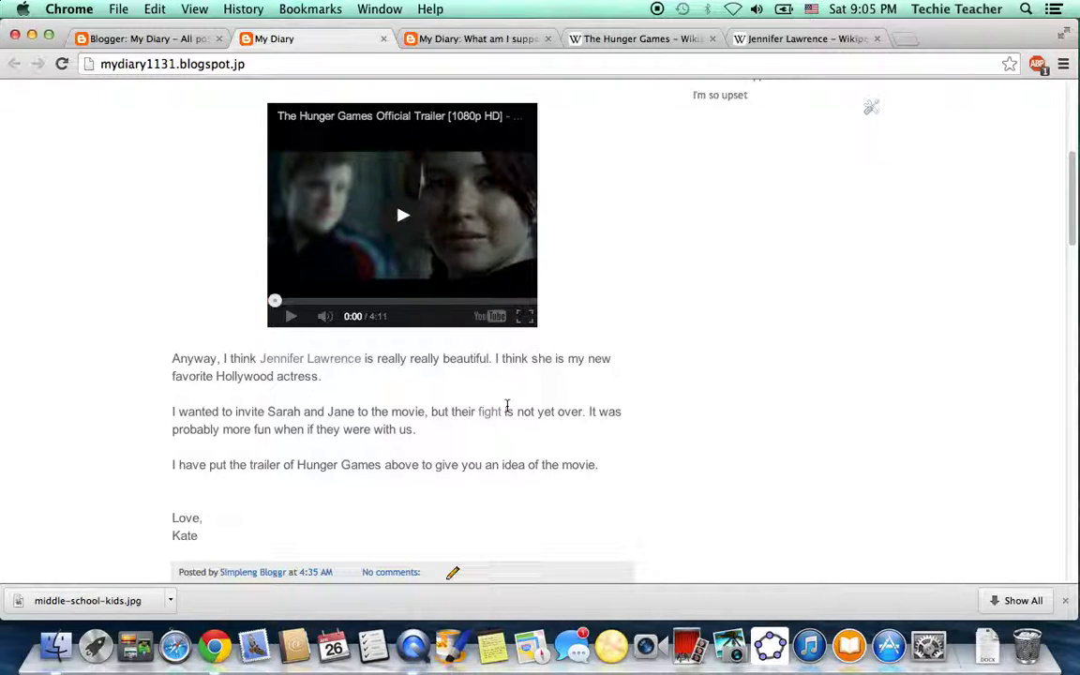
{"action": "scroll", "coordinate": [581, 407], "scroll_direction": "up", "scroll_amount": 10}
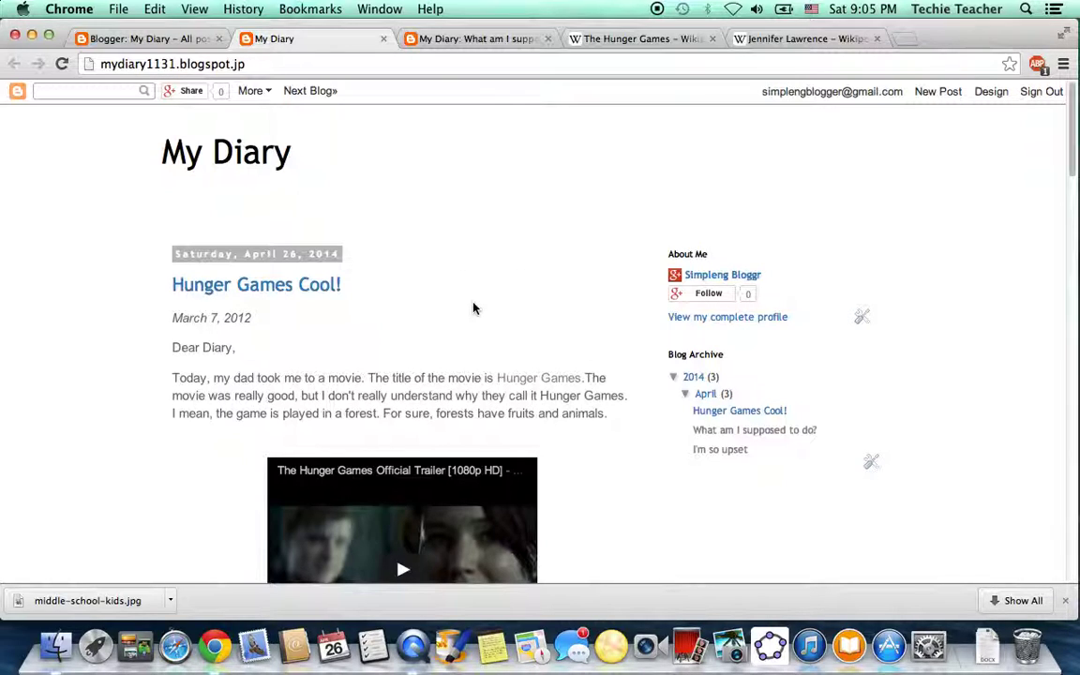
{"action": "scroll", "coordinate": [550, 312], "scroll_direction": "down", "scroll_amount": 3}
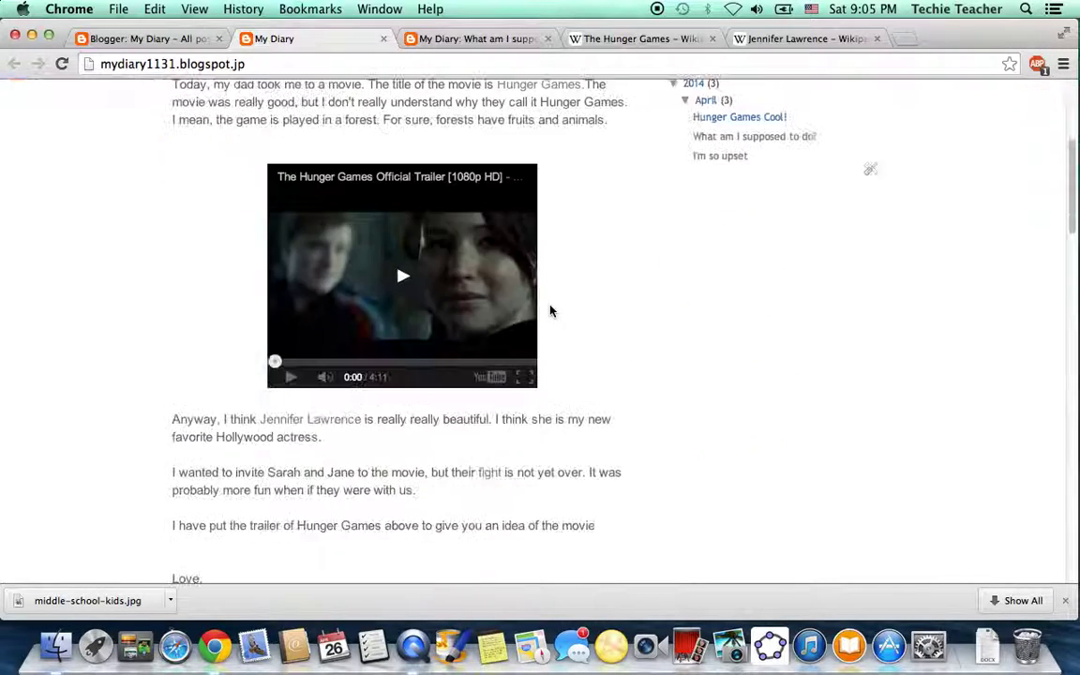
{"action": "scroll", "coordinate": [550, 311], "scroll_direction": "down", "scroll_amount": 2}
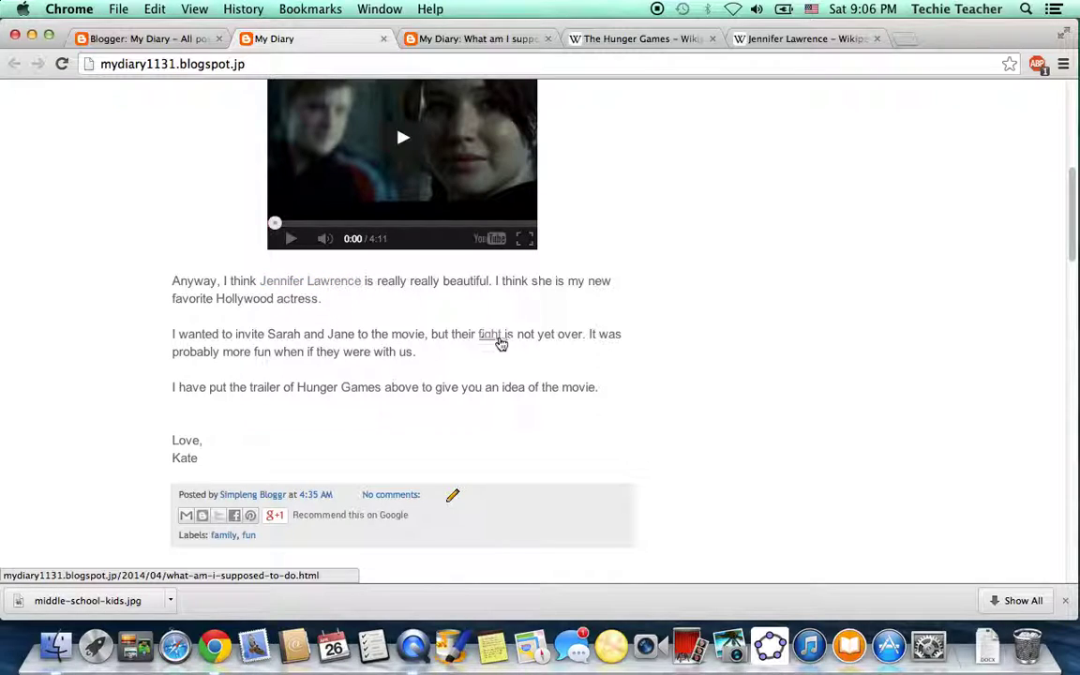
{"action": "scroll", "coordinate": [599, 346], "scroll_direction": "up", "scroll_amount": 3}
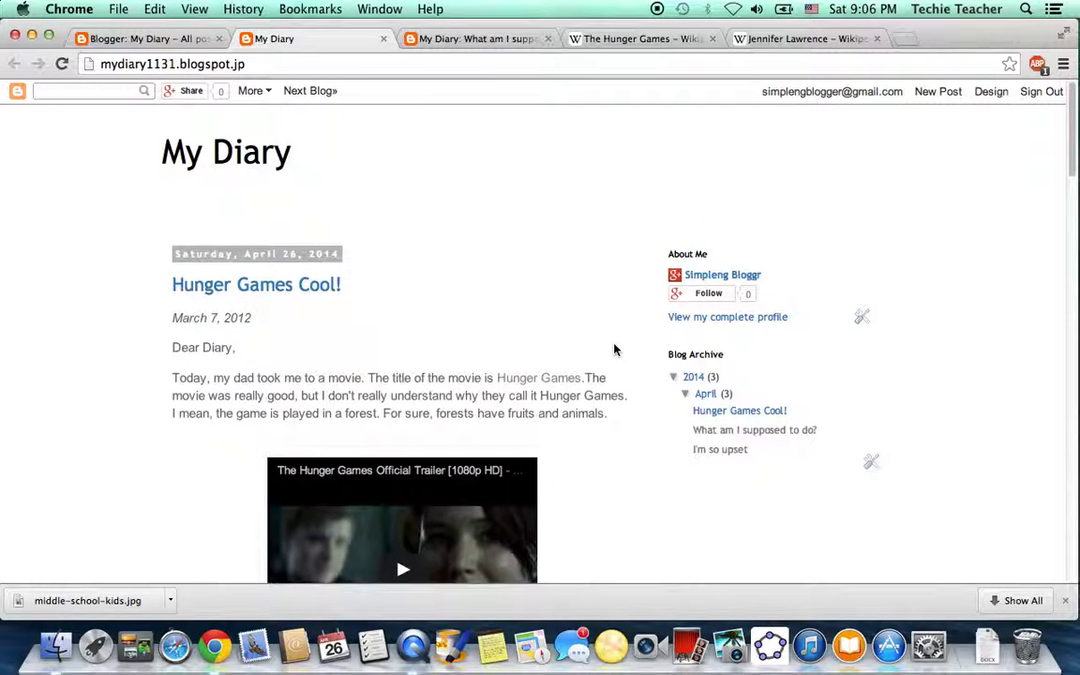
{"action": "scroll", "coordinate": [614, 350], "scroll_direction": "down", "scroll_amount": 3}
{"action": "scroll", "coordinate": [614, 349], "scroll_direction": "down", "scroll_amount": 3}
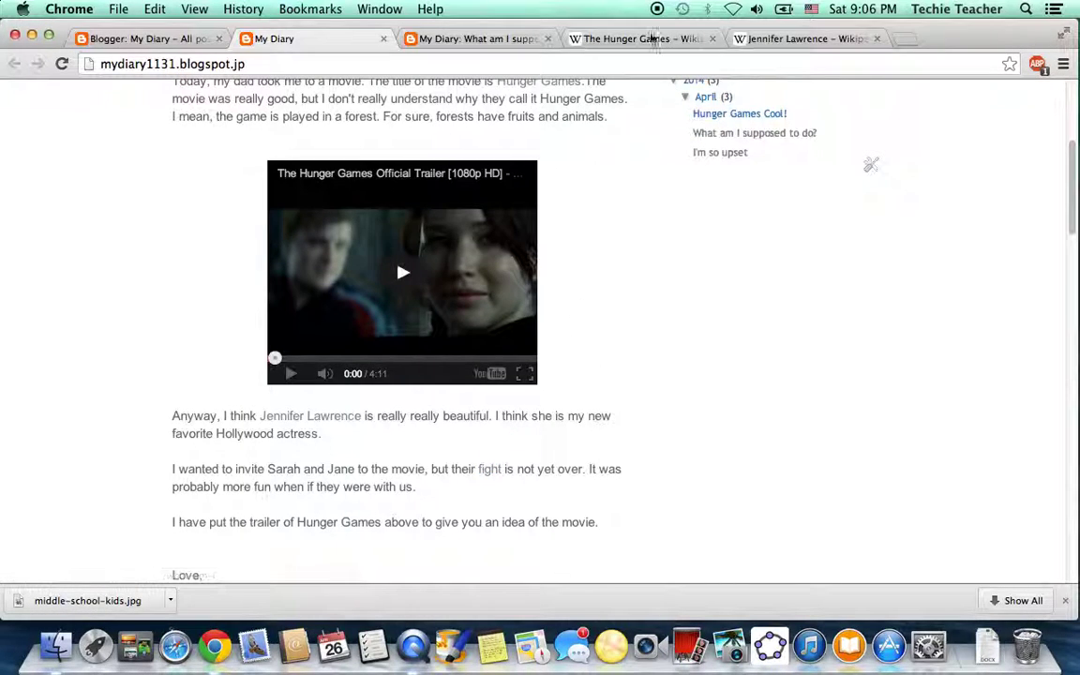
Close the open "What am I supposed to do?", The Hunger Games and Jennifer Lawrence pages.
{"action": "left_click", "coordinate": [547, 41]}
{"action": "left_click", "coordinate": [545, 39]}
{"action": "left_click", "coordinate": [545, 39]}
Test the "Hunger Games" and "Jennifer Lawrence" links in the live post, returning to the blog after each.
{"action": "scroll", "coordinate": [651, 169], "scroll_direction": "up", "scroll_amount": 6}
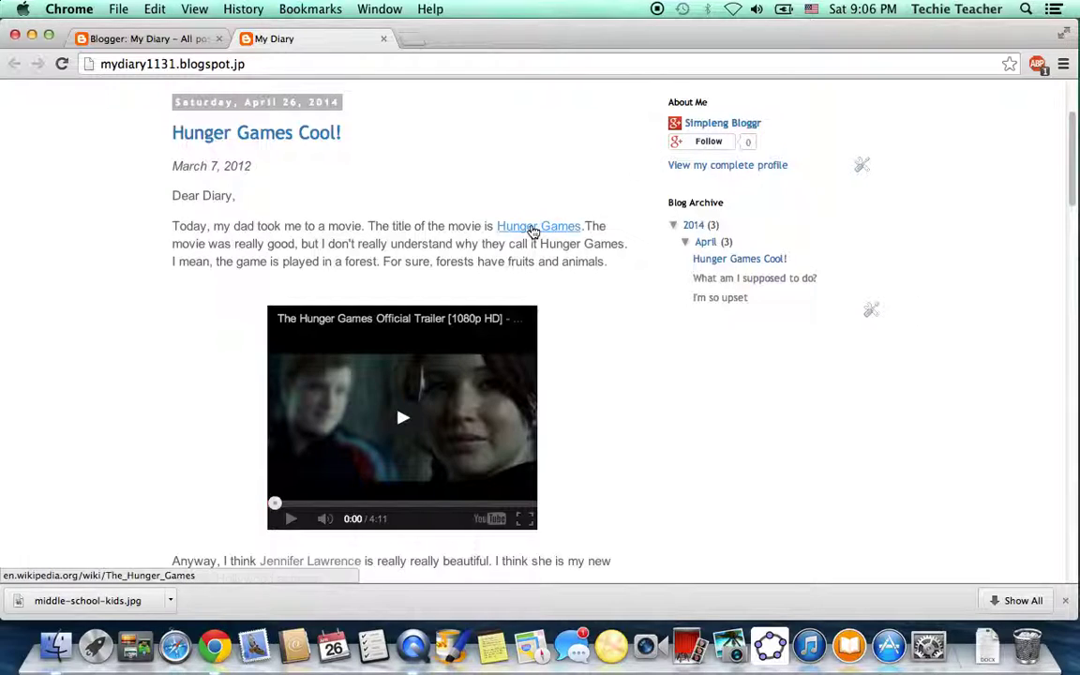
{"action": "left_click", "coordinate": [532, 229]}
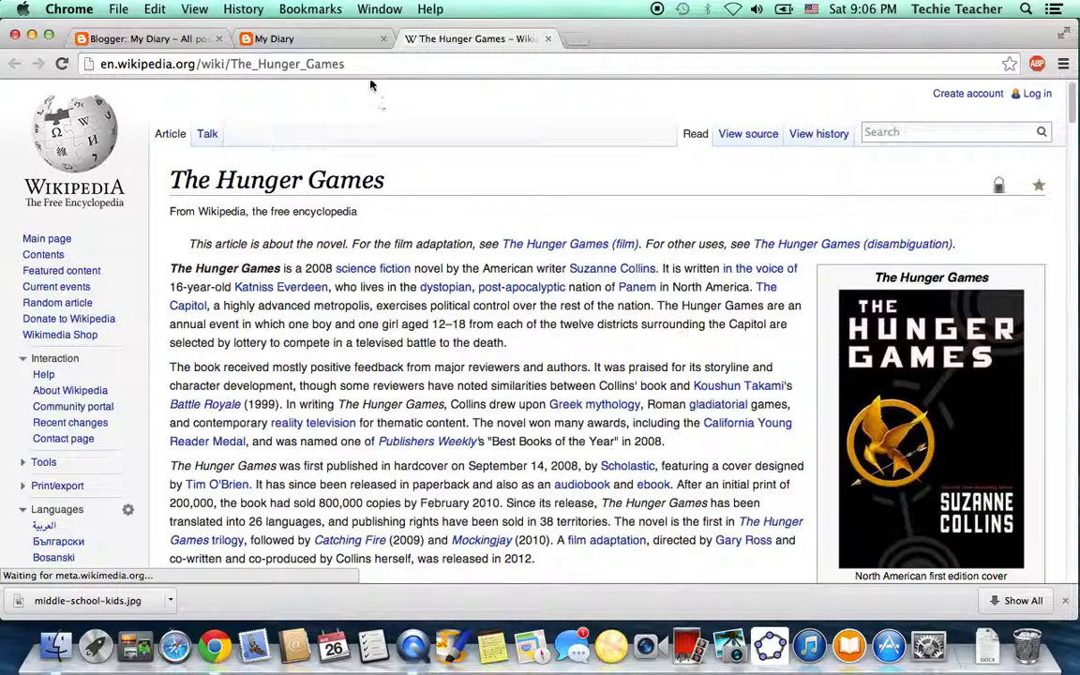
{"action": "left_click", "coordinate": [349, 38]}
{"action": "scroll", "coordinate": [492, 171], "scroll_direction": "down", "scroll_amount": 4}
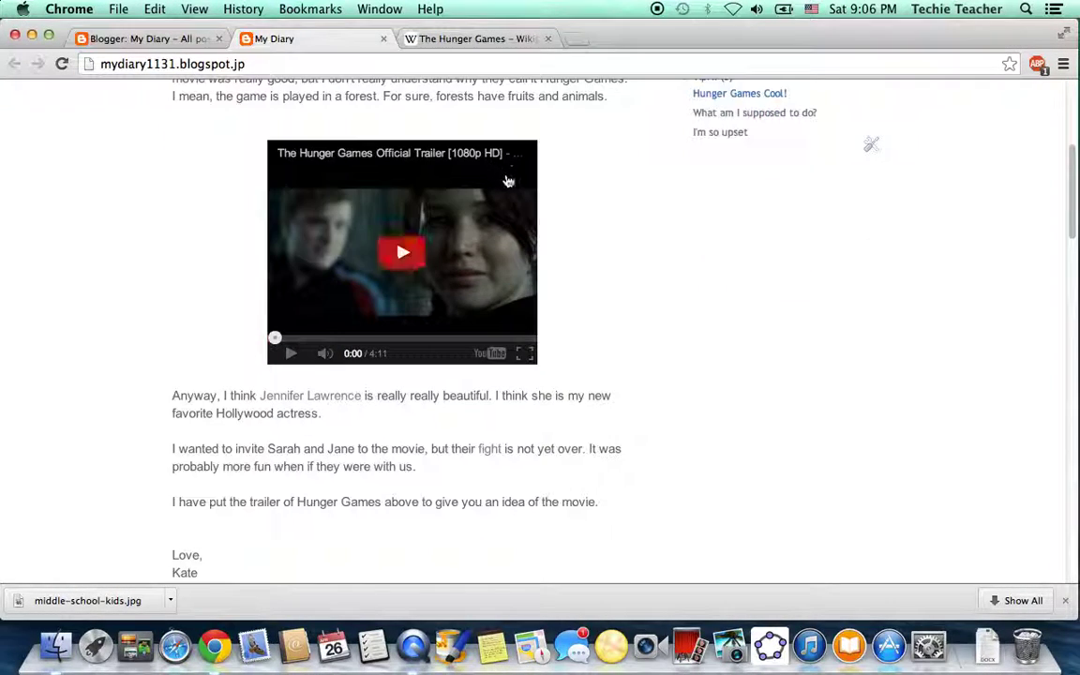
{"action": "left_click", "coordinate": [331, 397]}
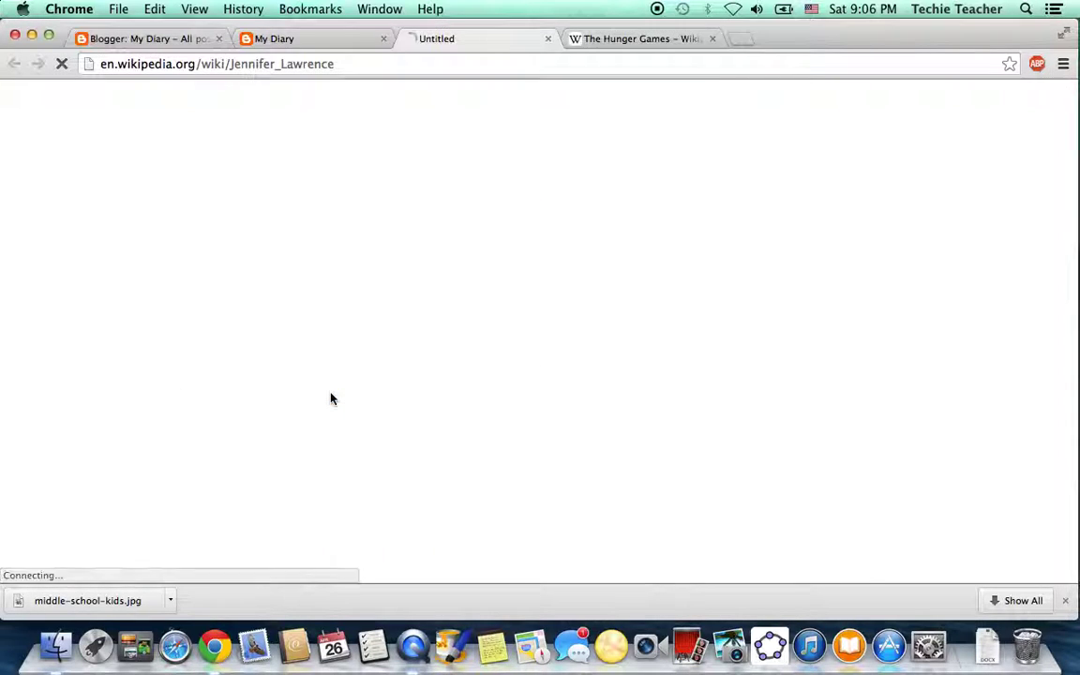
{"action": "left_click", "coordinate": [314, 38]}
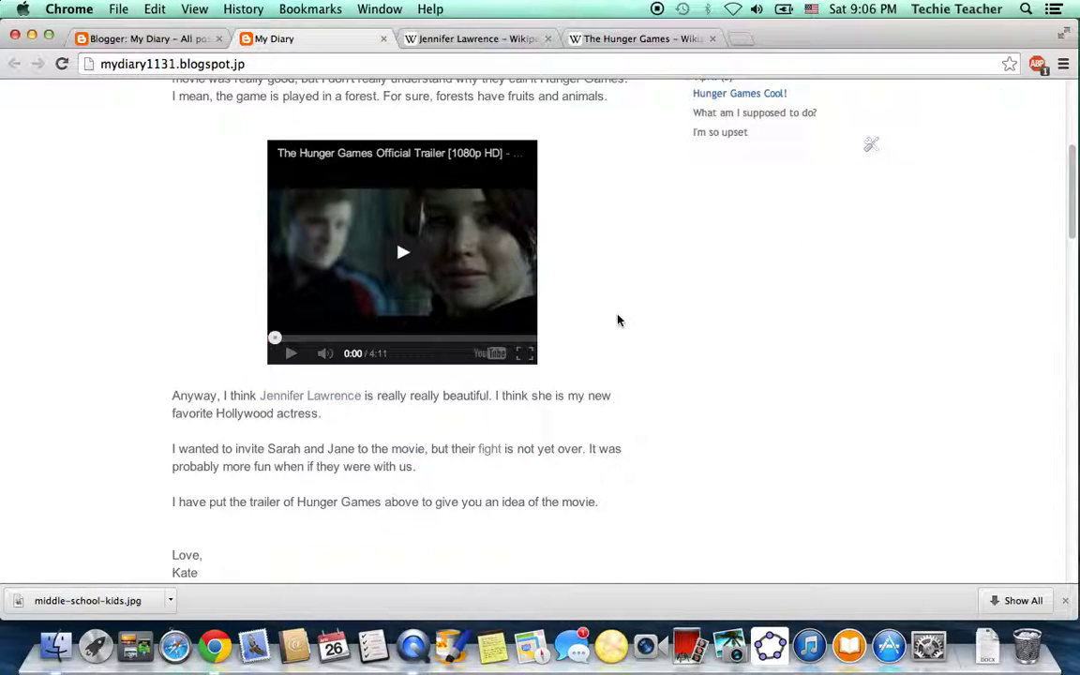
Test the "fight" link in the live post and look through the diary entry it opens.
{"action": "scroll", "coordinate": [616, 315], "scroll_direction": "down", "scroll_amount": 2}
{"action": "left_click", "coordinate": [490, 388]}
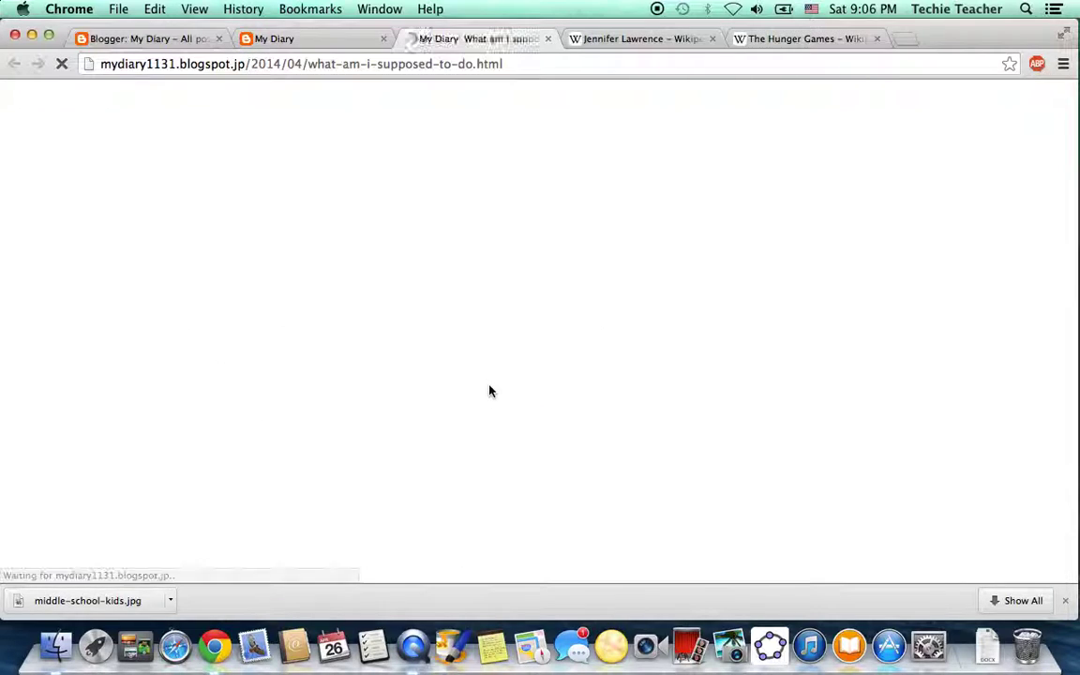
{"action": "scroll", "coordinate": [654, 367], "scroll_direction": "down", "scroll_amount": 5}
{"action": "scroll", "coordinate": [655, 367], "scroll_direction": "up", "scroll_amount": 5}
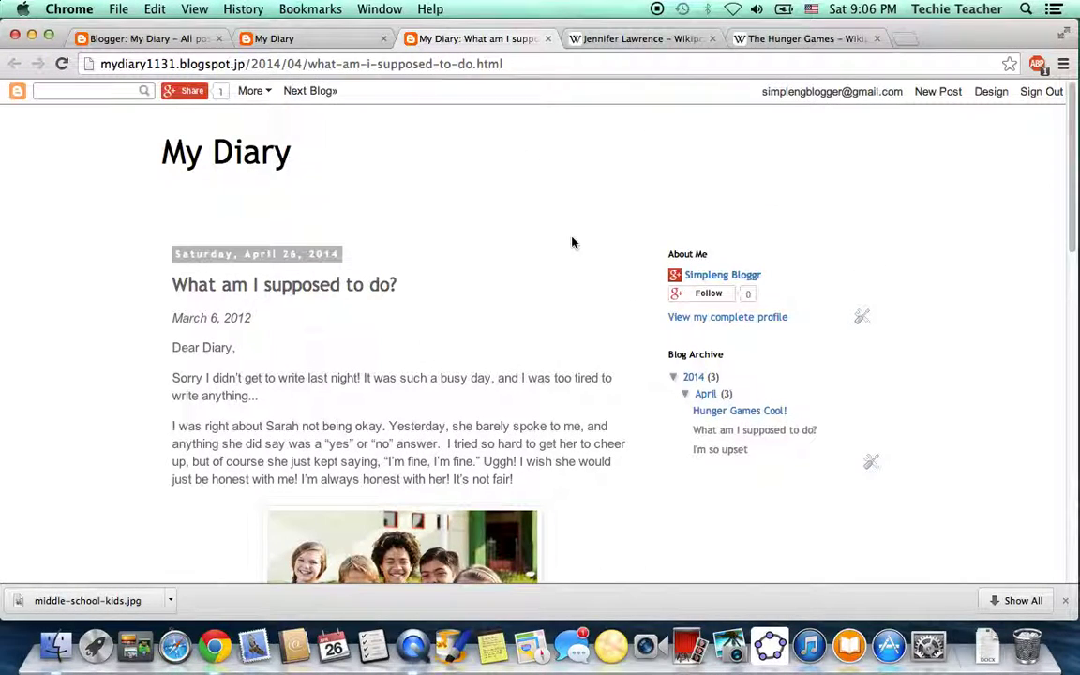